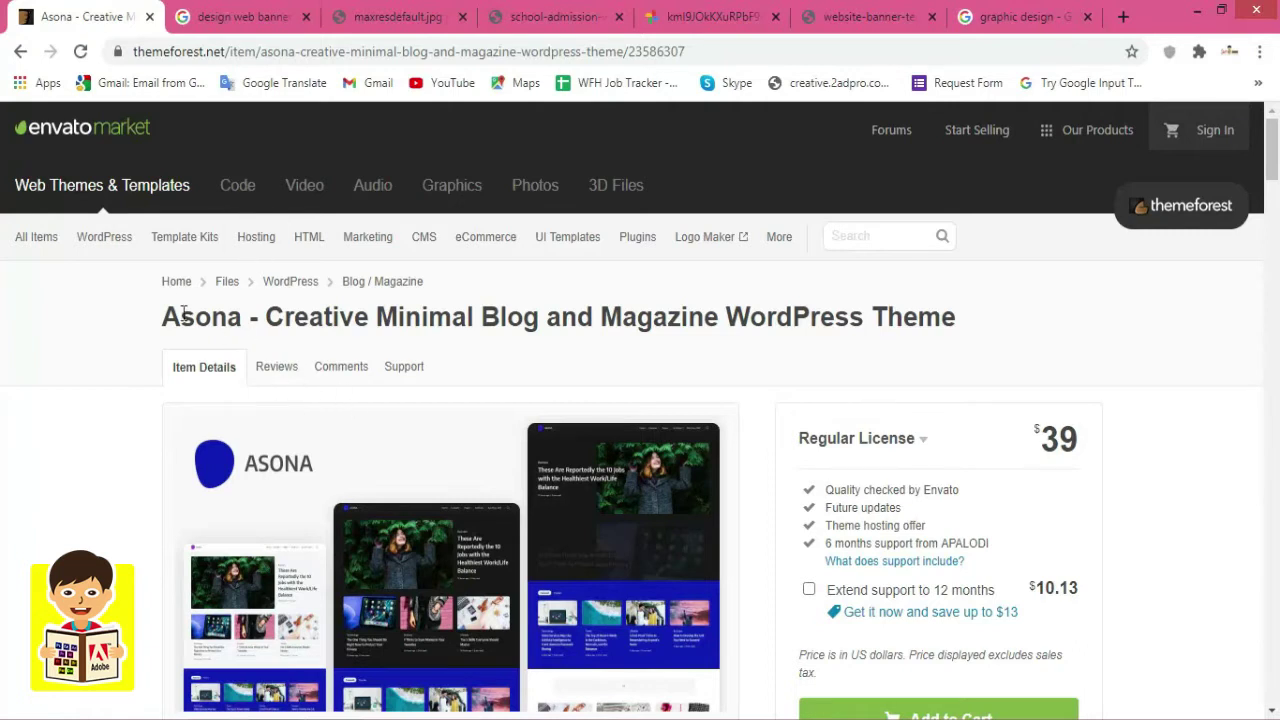
Step: Open the GraphicRiver home page and copy the heading "Discover this week's Featured graphic templates" into Notepad
click(86, 138)
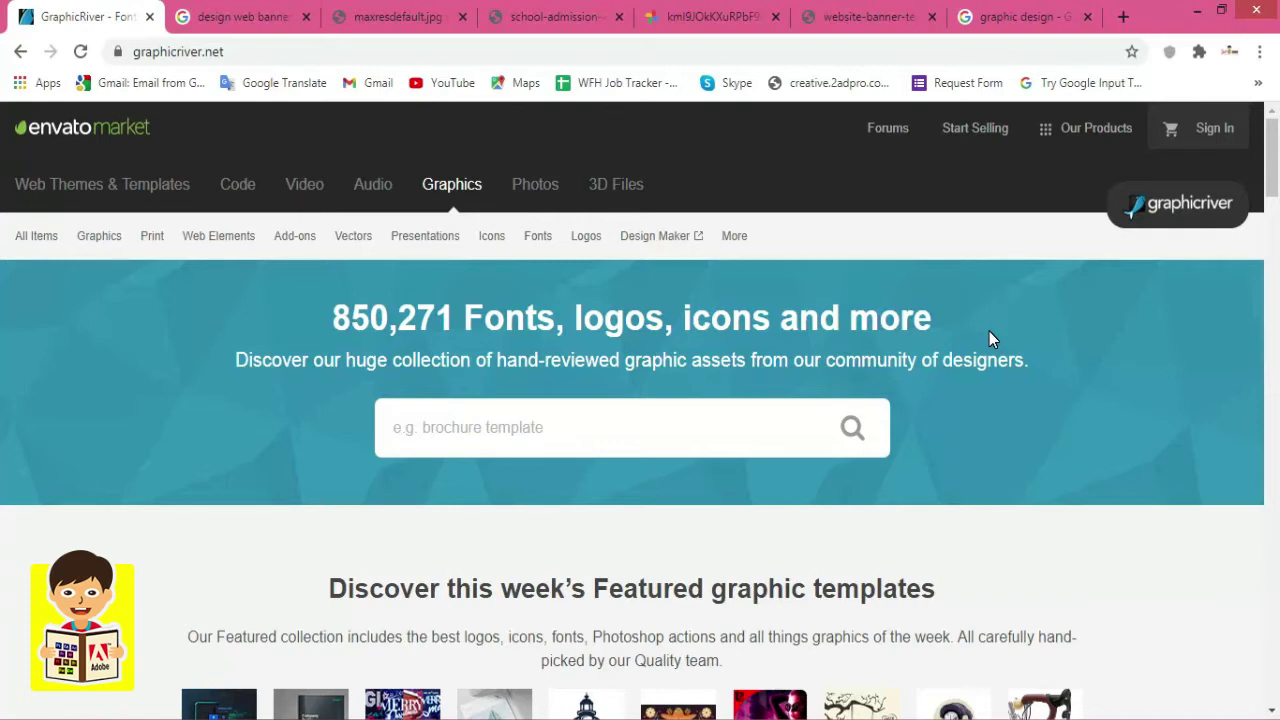
scroll(620, 530, down, 2)
scroll(620, 530, up, 1)
scroll(620, 530, up, 1)
scroll(620, 530, down, 1)
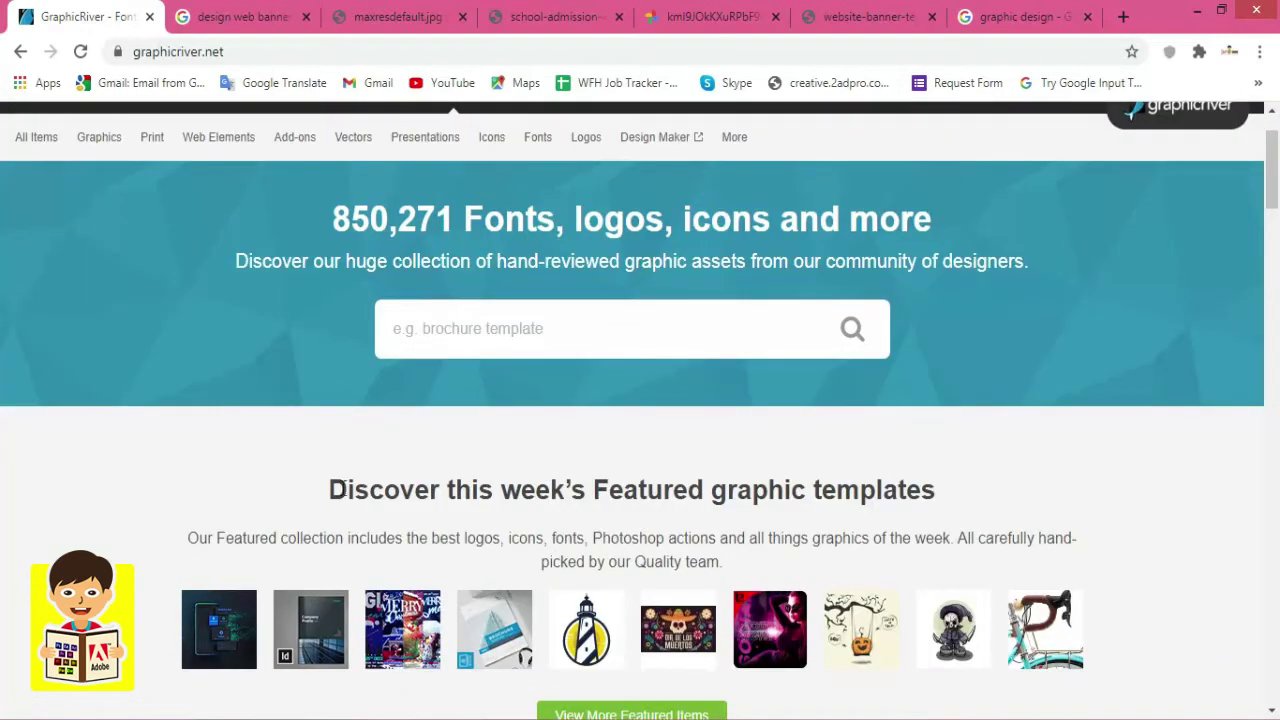
triple_click(537, 490)
scroll(1072, 495, up, 1)
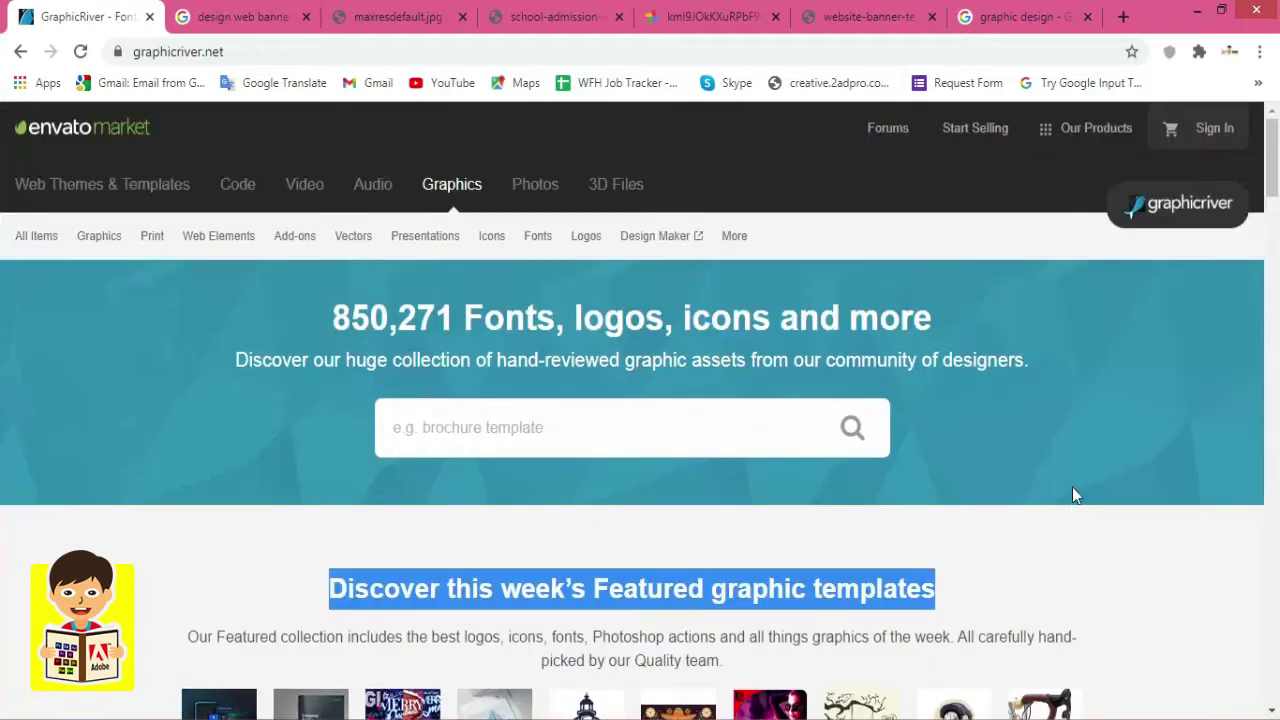
scroll(1064, 441, down, 4)
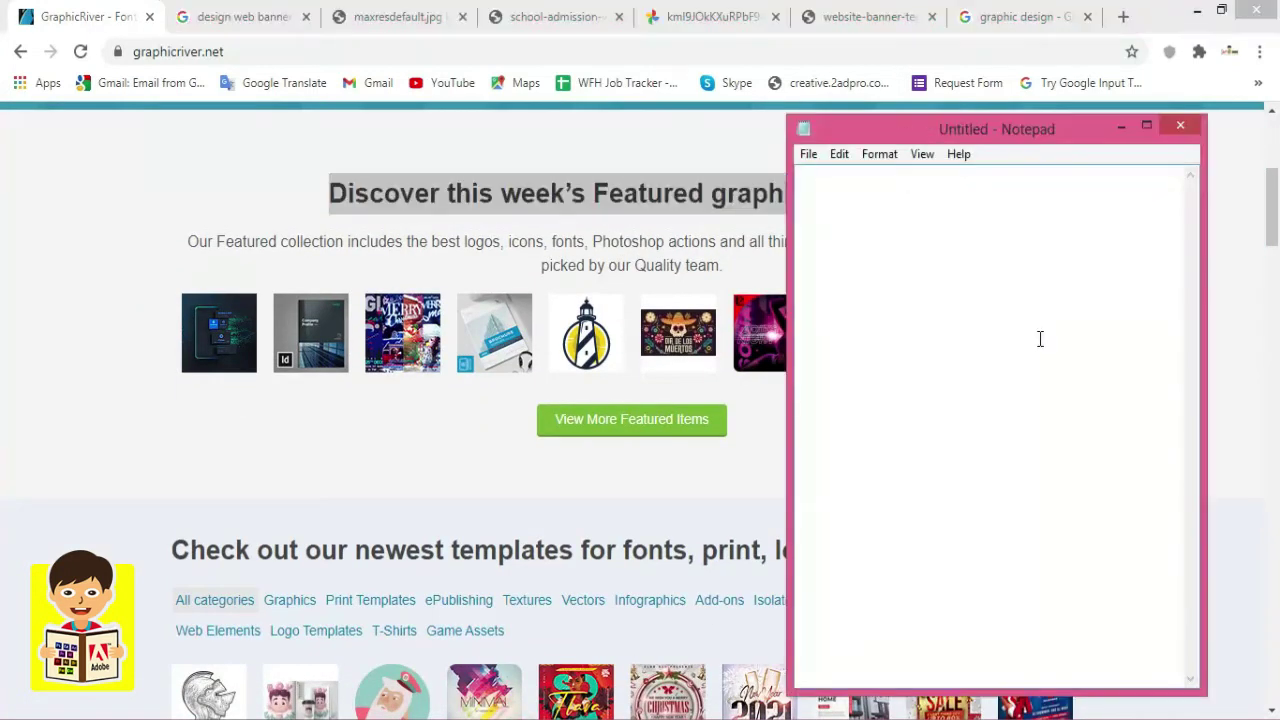
click(723, 531)
Step: Copy the button text "View More Featured Items" from the GraphicRiver page into Notepad on a new line
scroll(723, 531, up, 1)
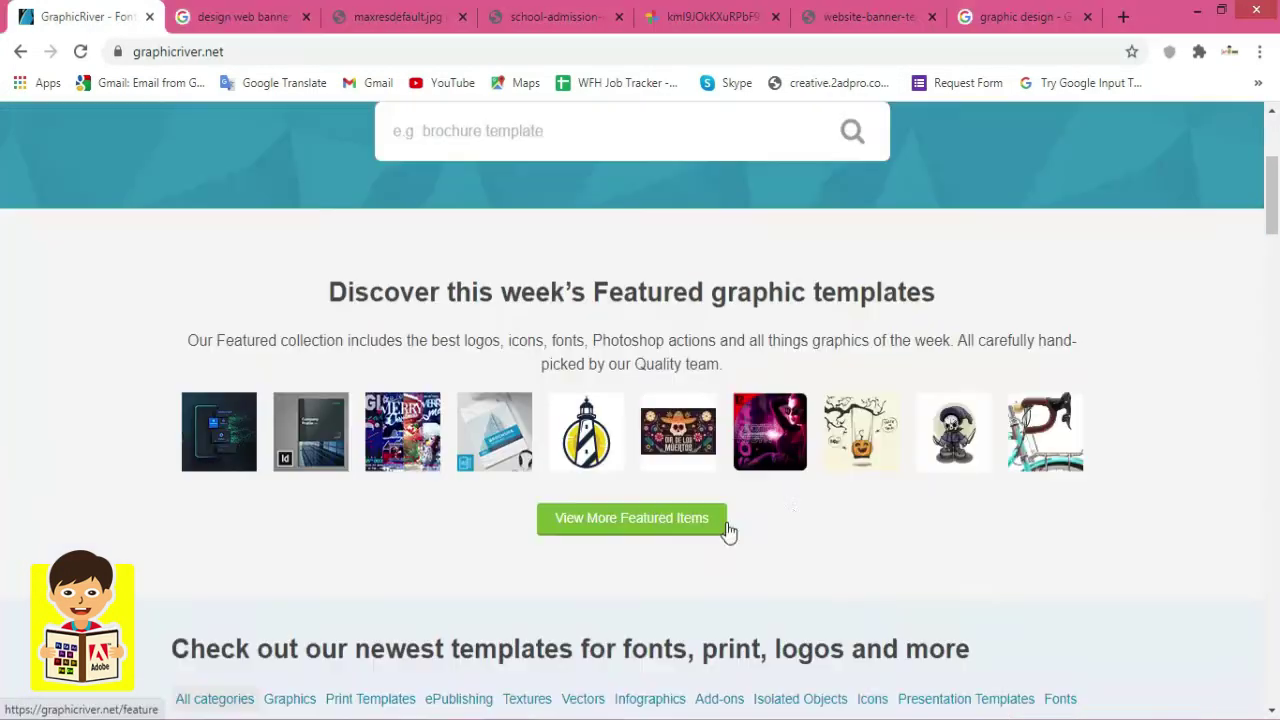
drag(722, 525, 511, 562)
key(ctrl+c)
key(alt+Tab)
key(Return)
key(ctrl+v)
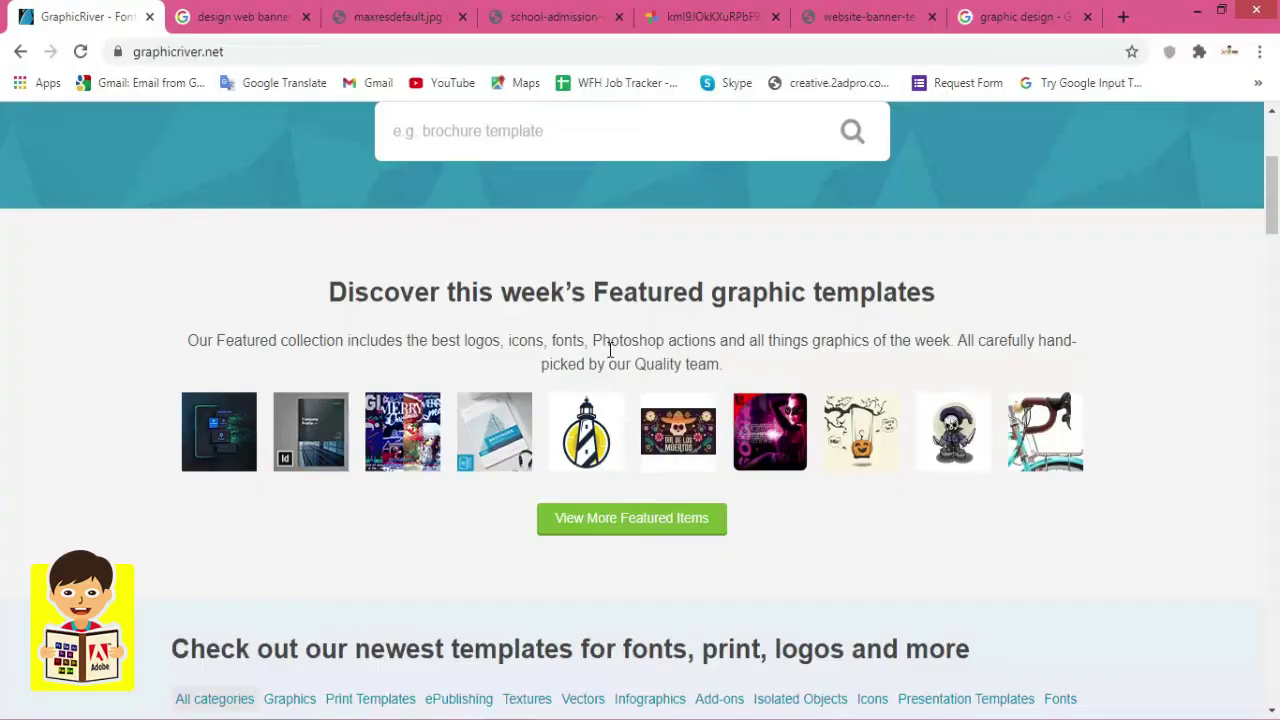
Step: Review the text collected in Notepad and look at the web banner design reference in maxresdefault.jpg
scroll(1035, 457, up, 3)
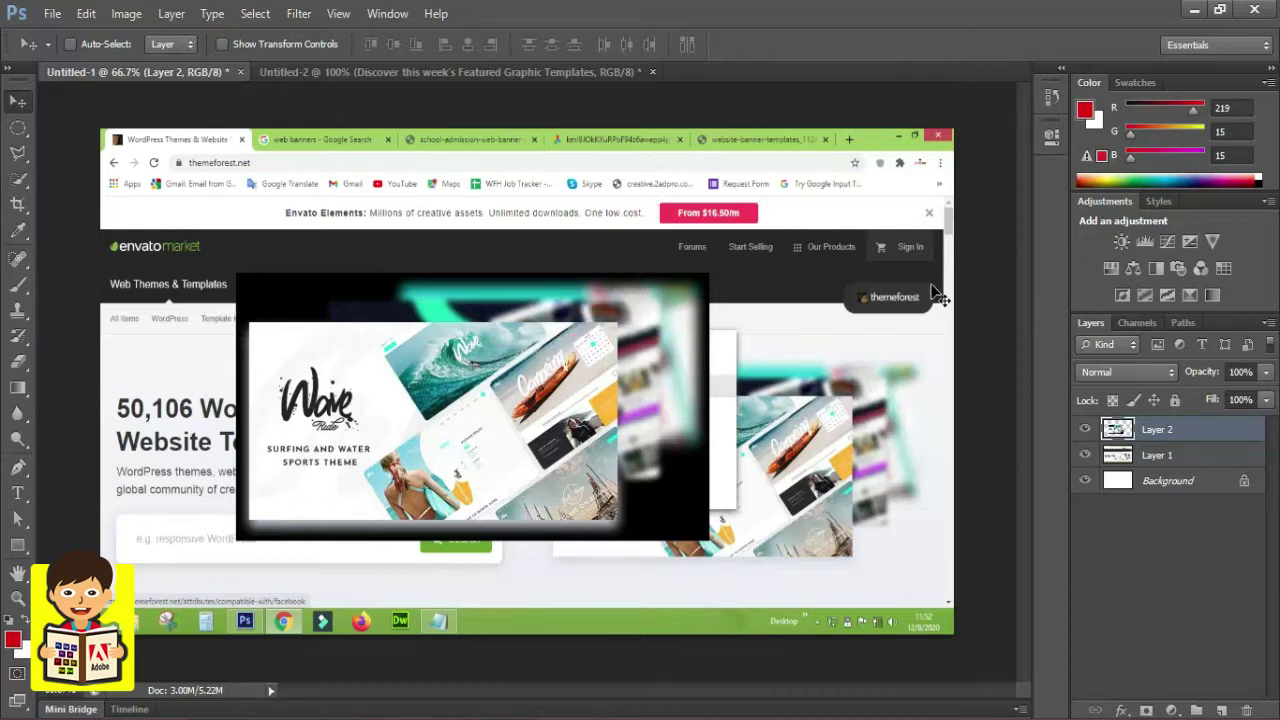
key(alt+Tab)
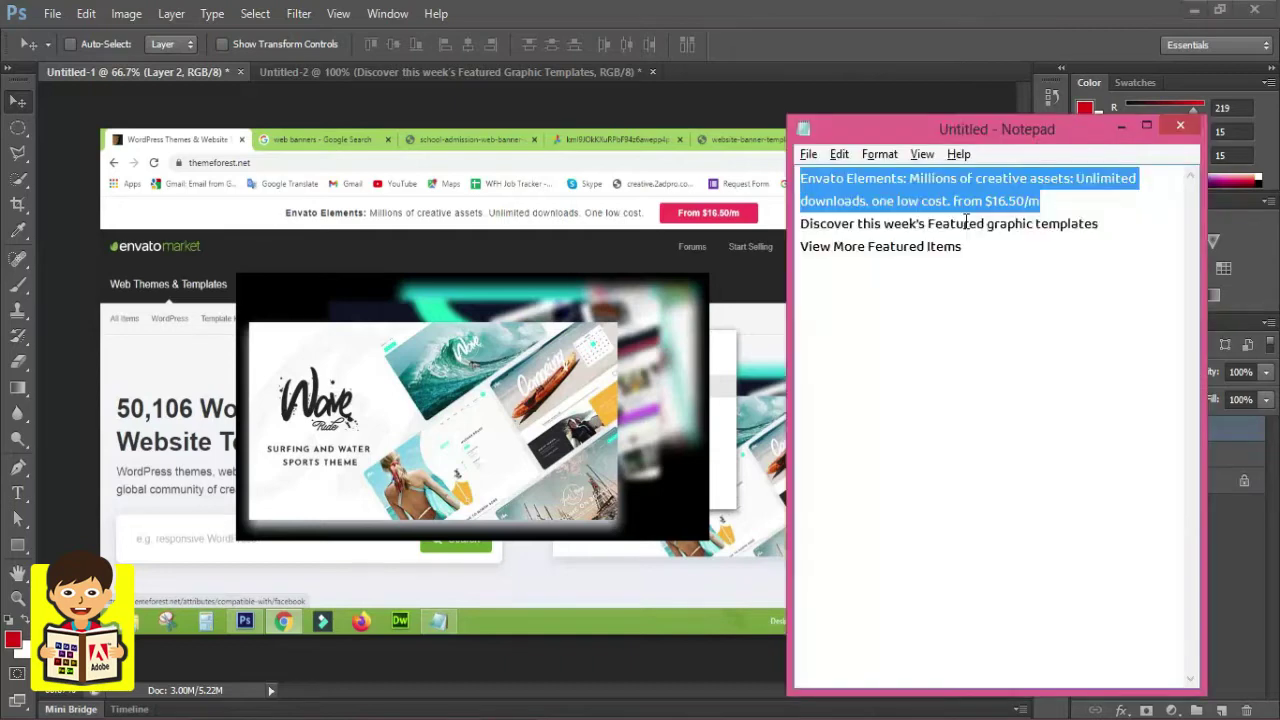
key(alt+Tab)
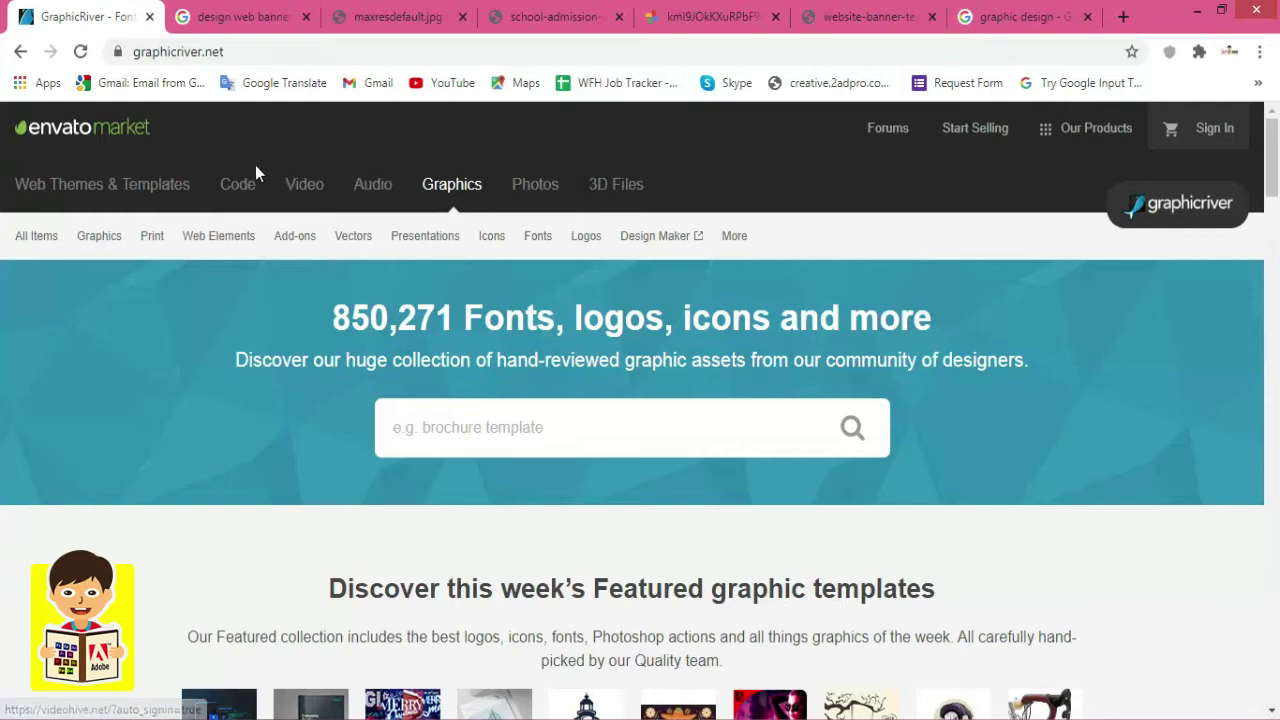
mouse_move(704, 272)
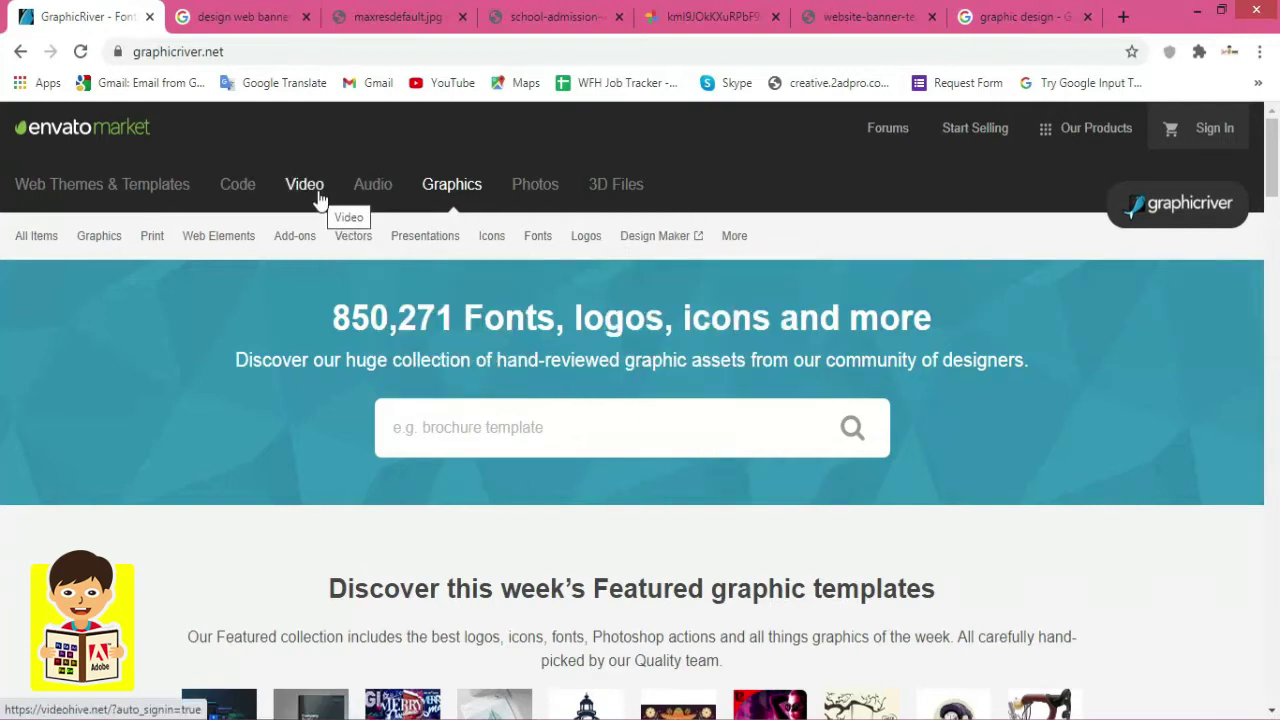
click(555, 8)
click(370, 16)
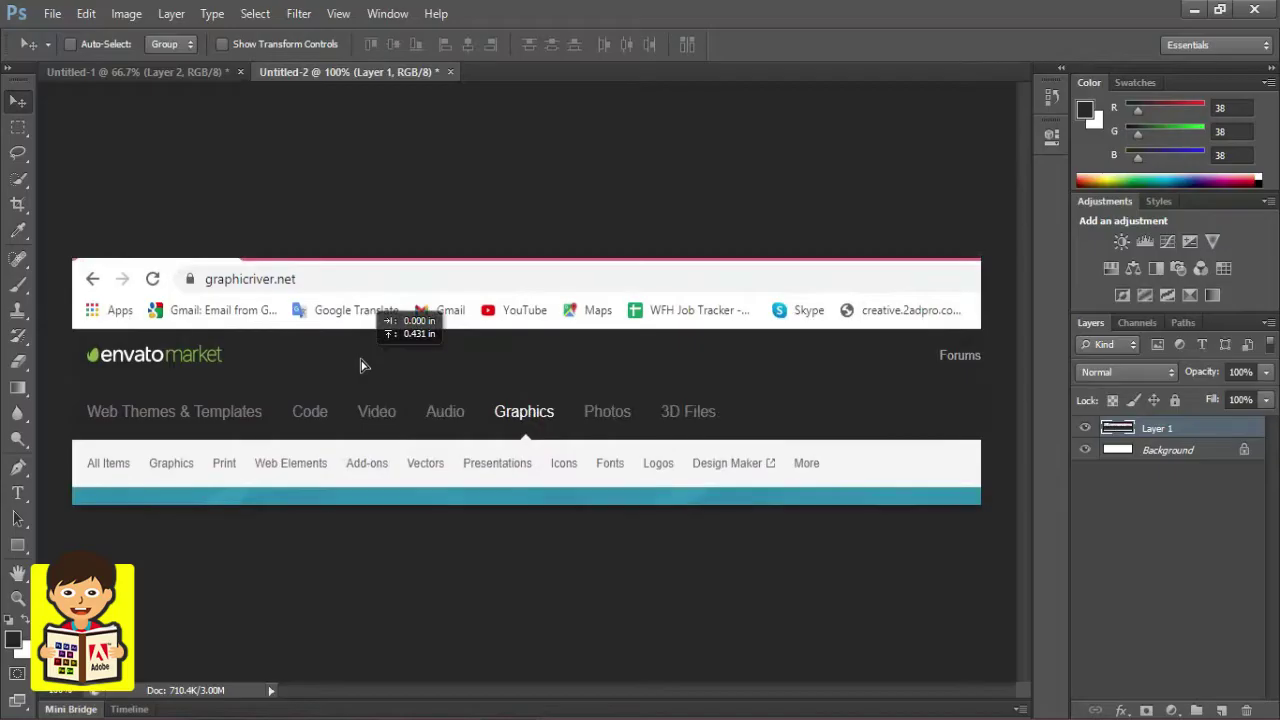
Step: Position the pasted GraphicRiver screenshot in the Photoshop banner and copy its envato market logo onto a separate layer
drag(366, 329, 400, 349)
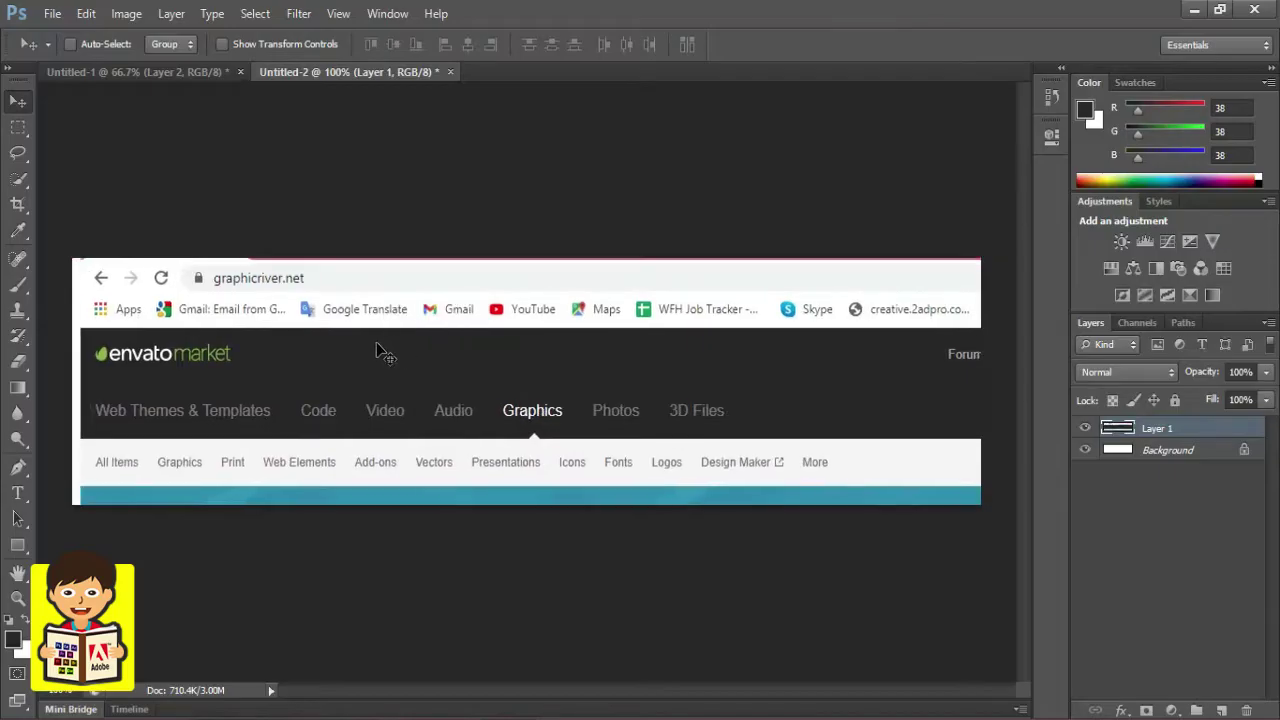
key(m)
drag(87, 334, 166, 366)
click(87, 337)
drag(87, 337, 249, 371)
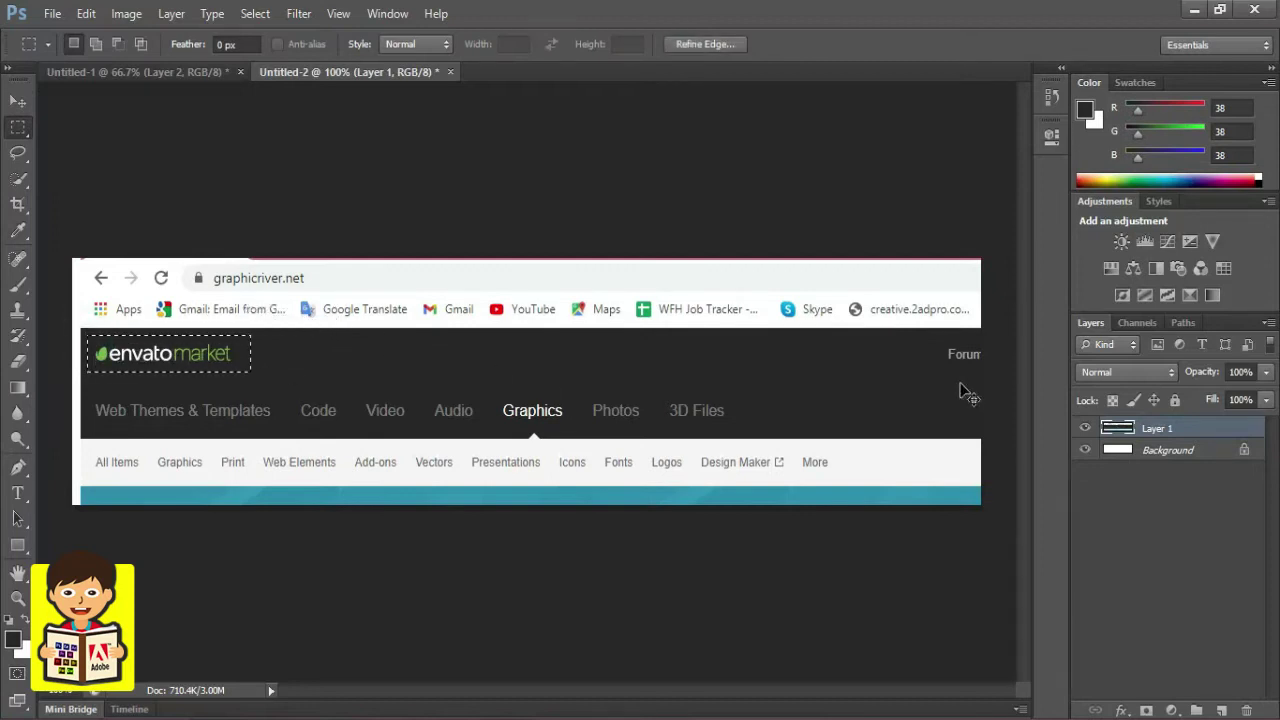
key(ctrl+j)
Step: Delete the screenshot layer and fill the background with the dark grey sampled from beside the logo
click(1160, 450)
key(Delete)
key(i)
click(241, 350)
key(alt+BackSpace)
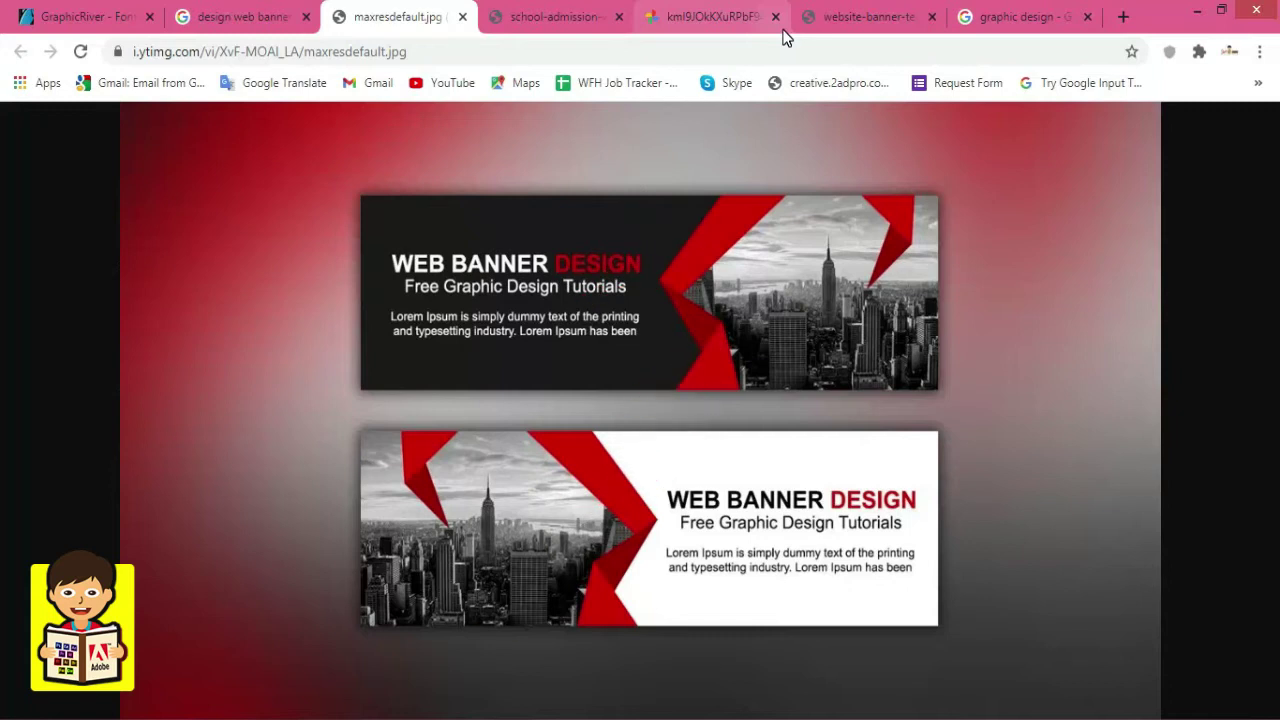
Step: Draw a rectangle about 47 by 124 px near the banner's middle and fill it with red
drag(413, 354, 458, 476)
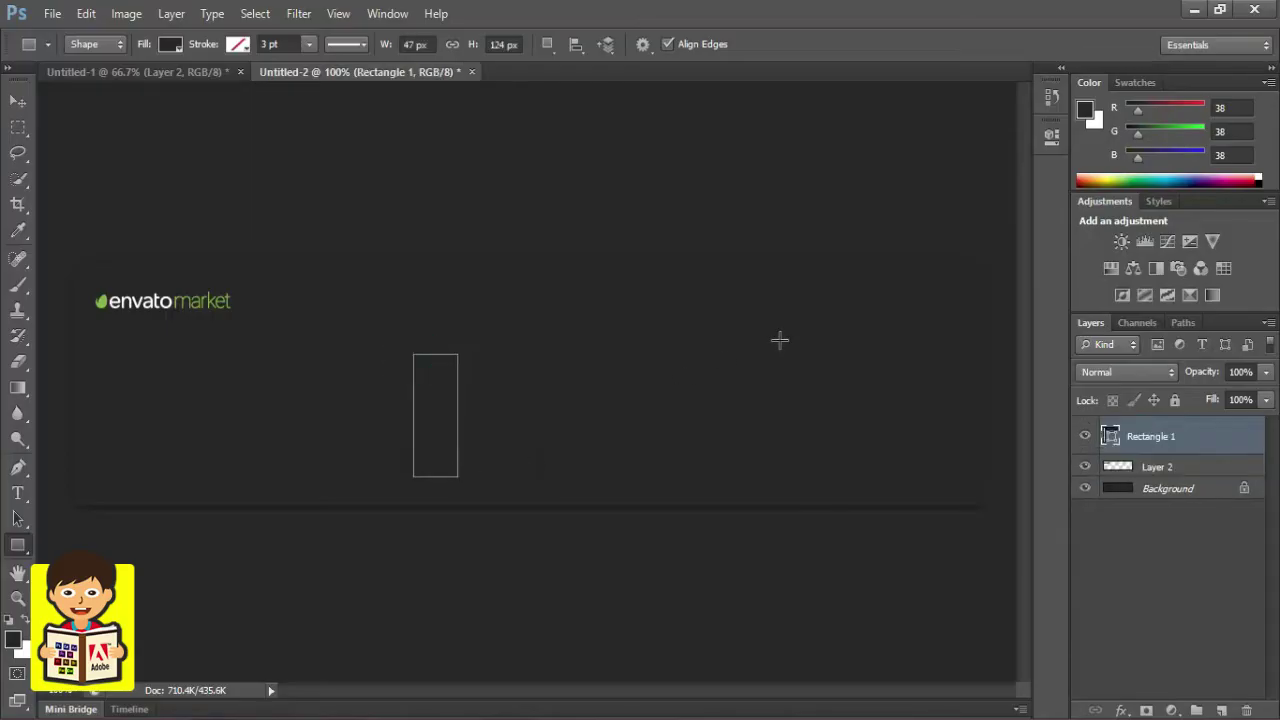
click(13, 641)
click(586, 277)
key(Return)
key(alt+BackSpace)
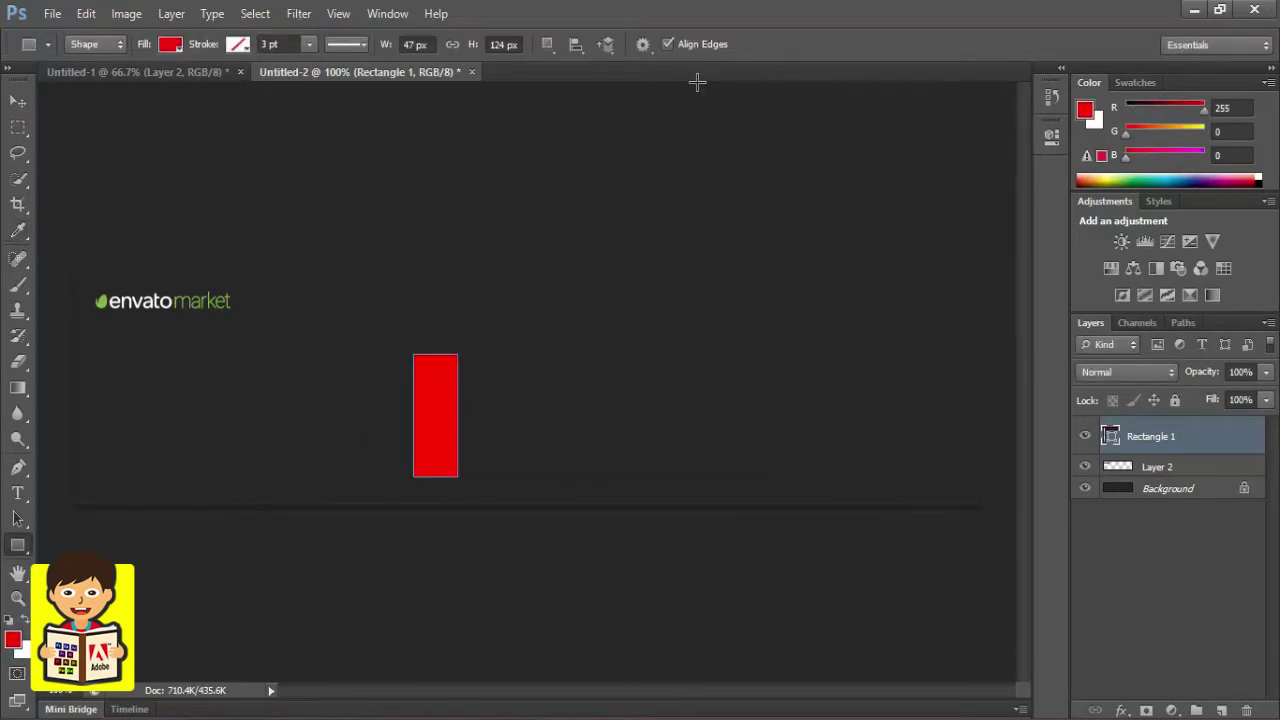
Step: Delete the red rectangle's upper-left anchor point to turn it into a right-angled triangle
key(ctrl+plus)
click(12, 518)
click(113, 538)
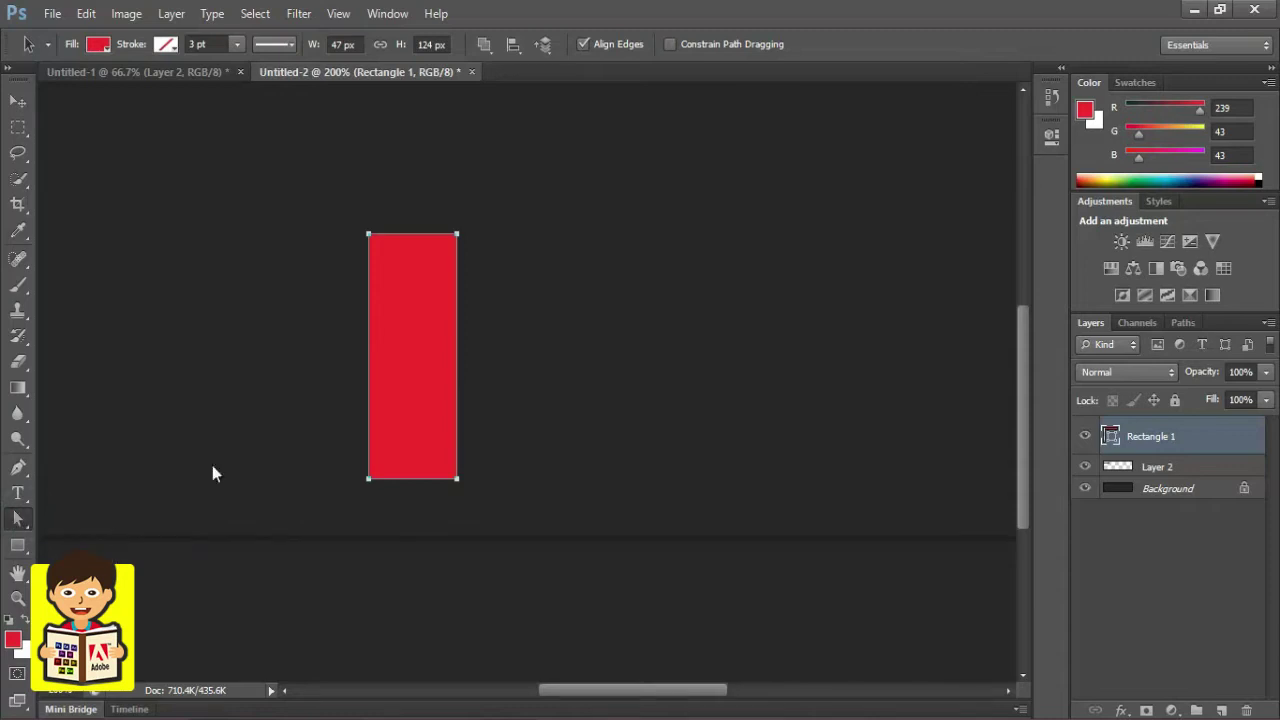
right_click(14, 472)
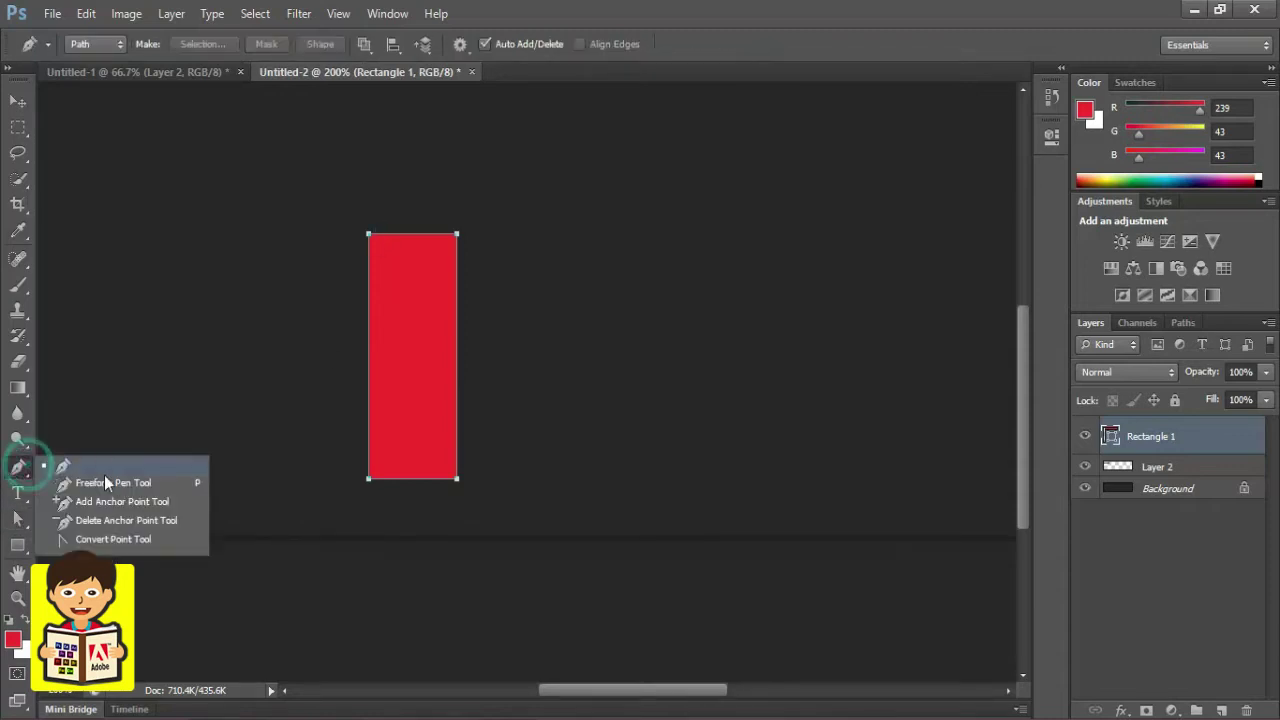
click(120, 510)
click(369, 235)
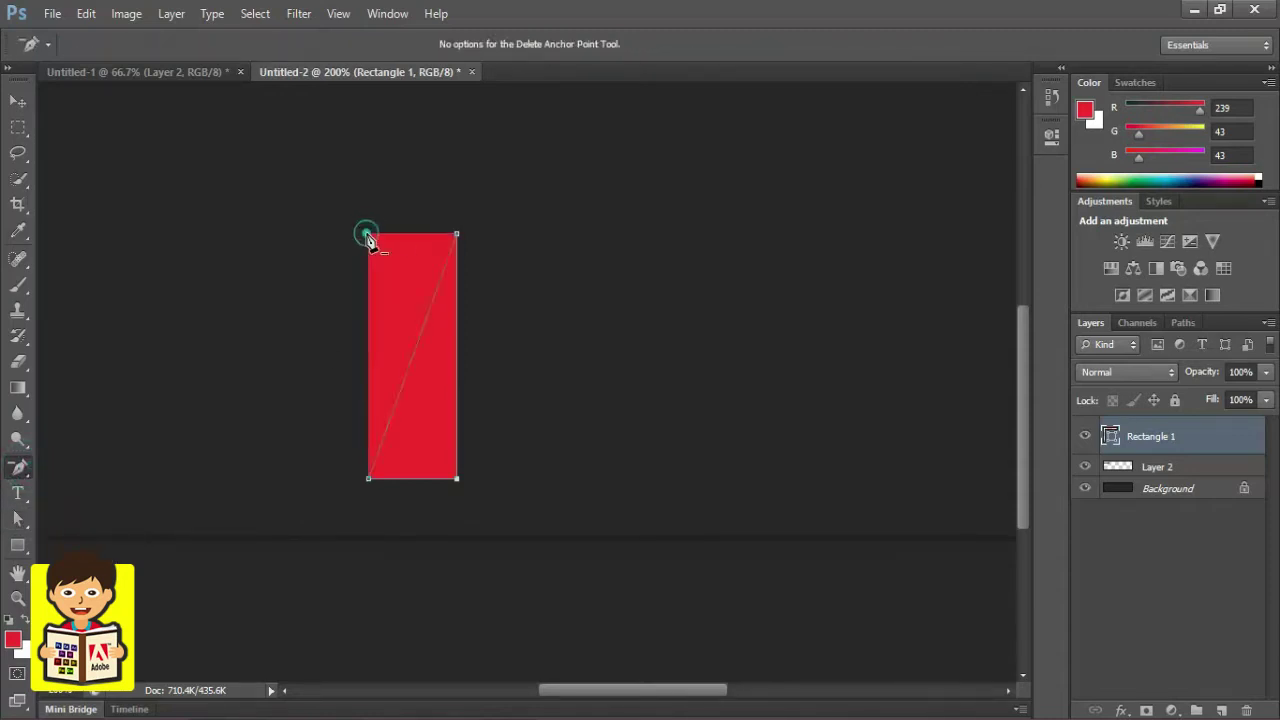
click(456, 236)
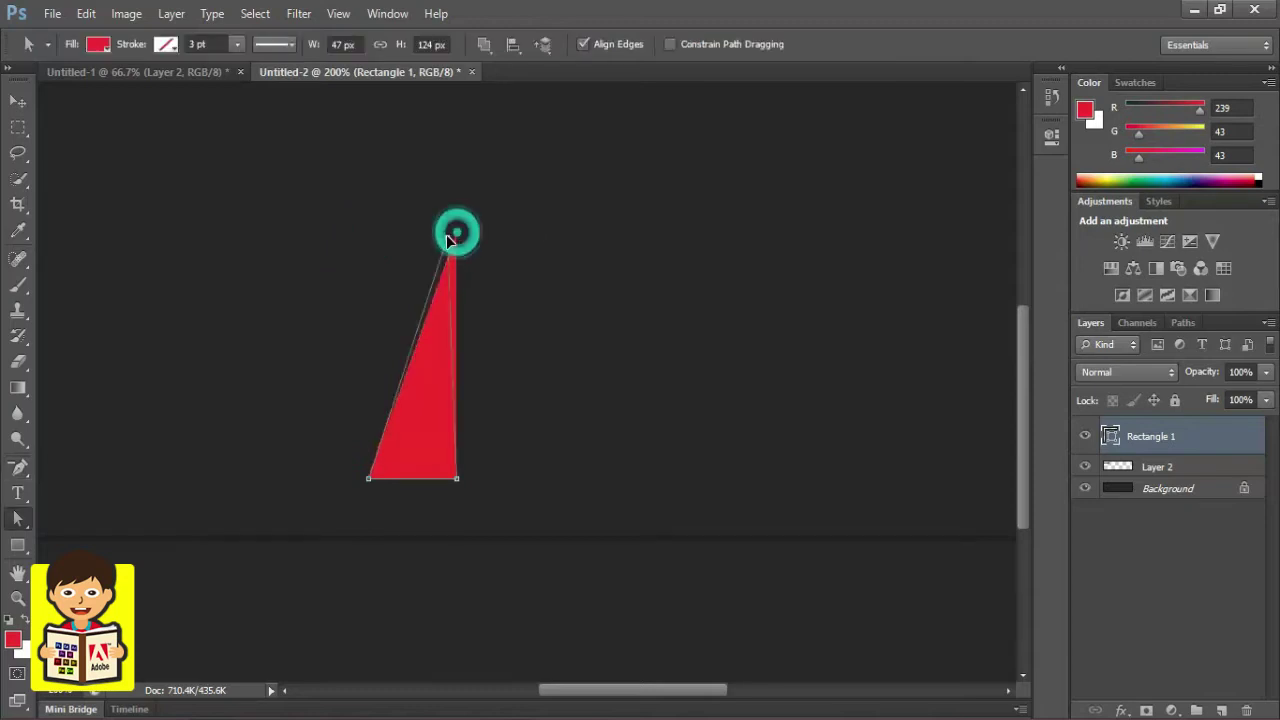
Step: Move the red triangle to the right of the banner's centre and place a duplicate beside it on the right
click(18, 101)
click(353, 222)
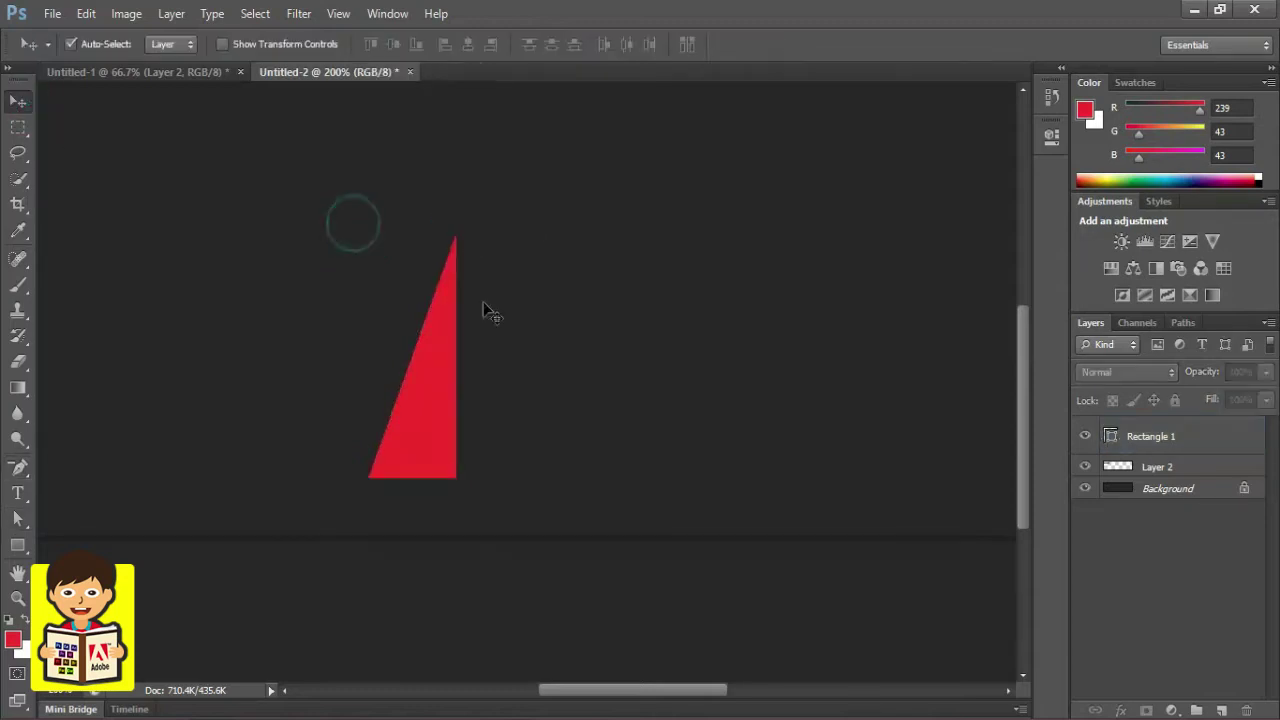
alt+click(650, 335)
drag(444, 443, 567, 414)
key(a)
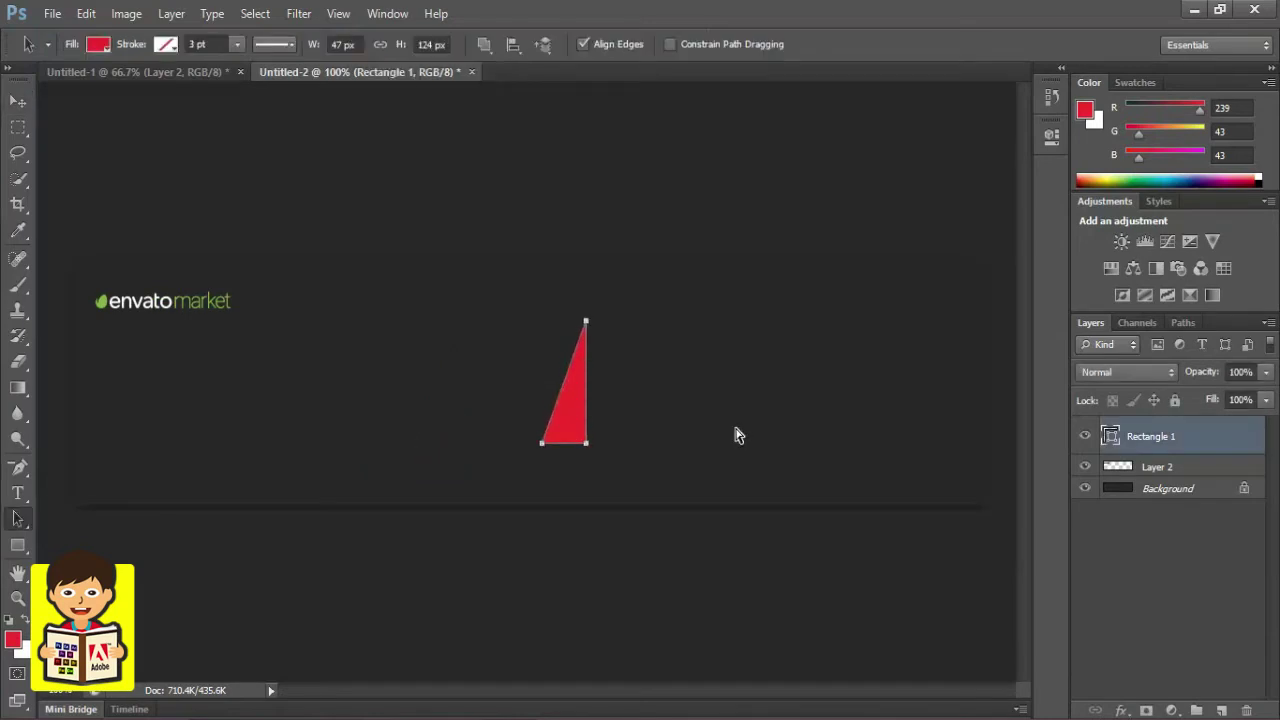
key(ctrl+j)
drag(570, 443, 688, 443)
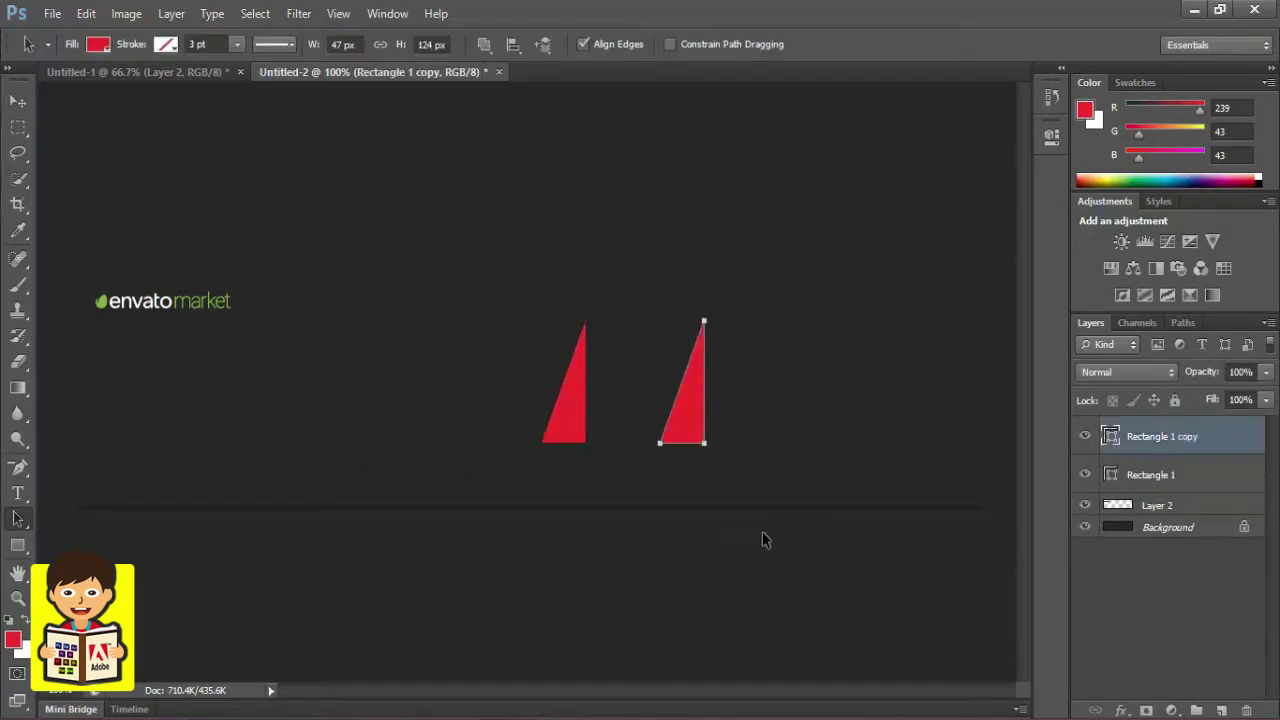
Step: Recolour the original triangle to a brighter red, RGB 251, 4, 4
click(13, 637)
drag(584, 193, 623, 177)
key(Return)
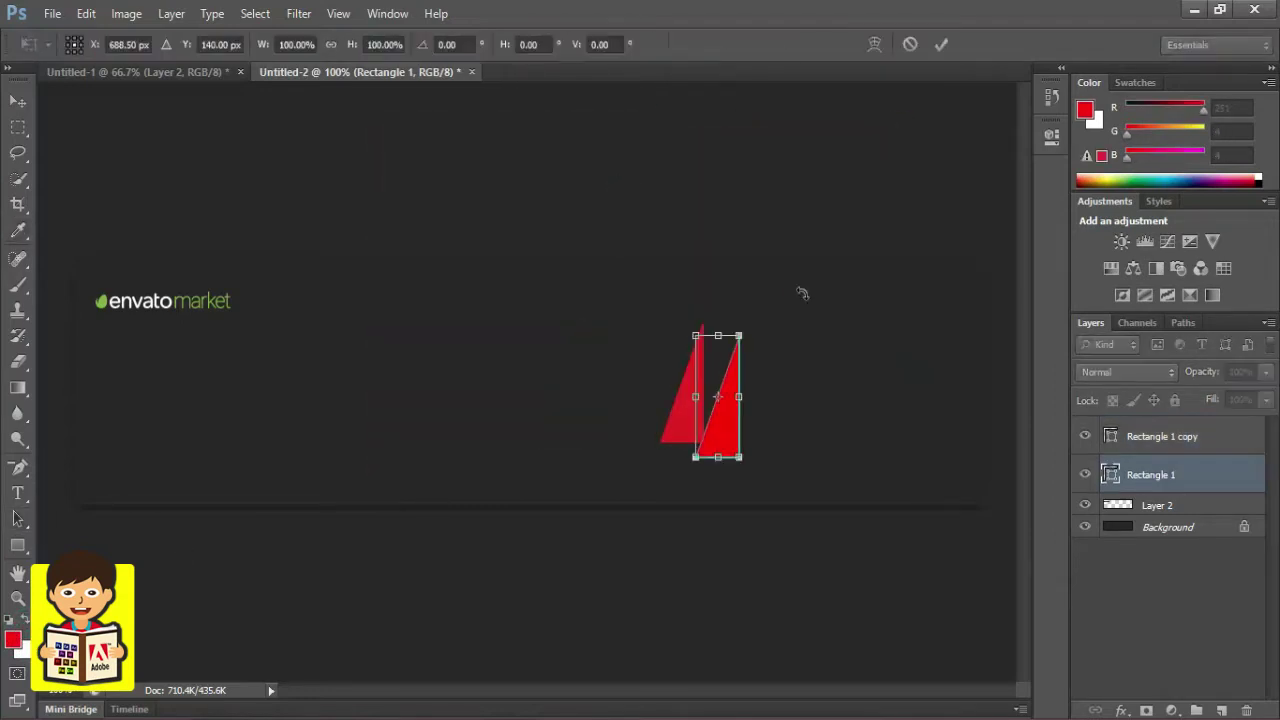
Step: Shrink and rotate the bright red triangle so it points downward near the banner's upper-right corner
drag(802, 293, 754, 612)
key(ctrl+plus)
drag(740, 274, 823, 225)
key(Return)
click(826, 112)
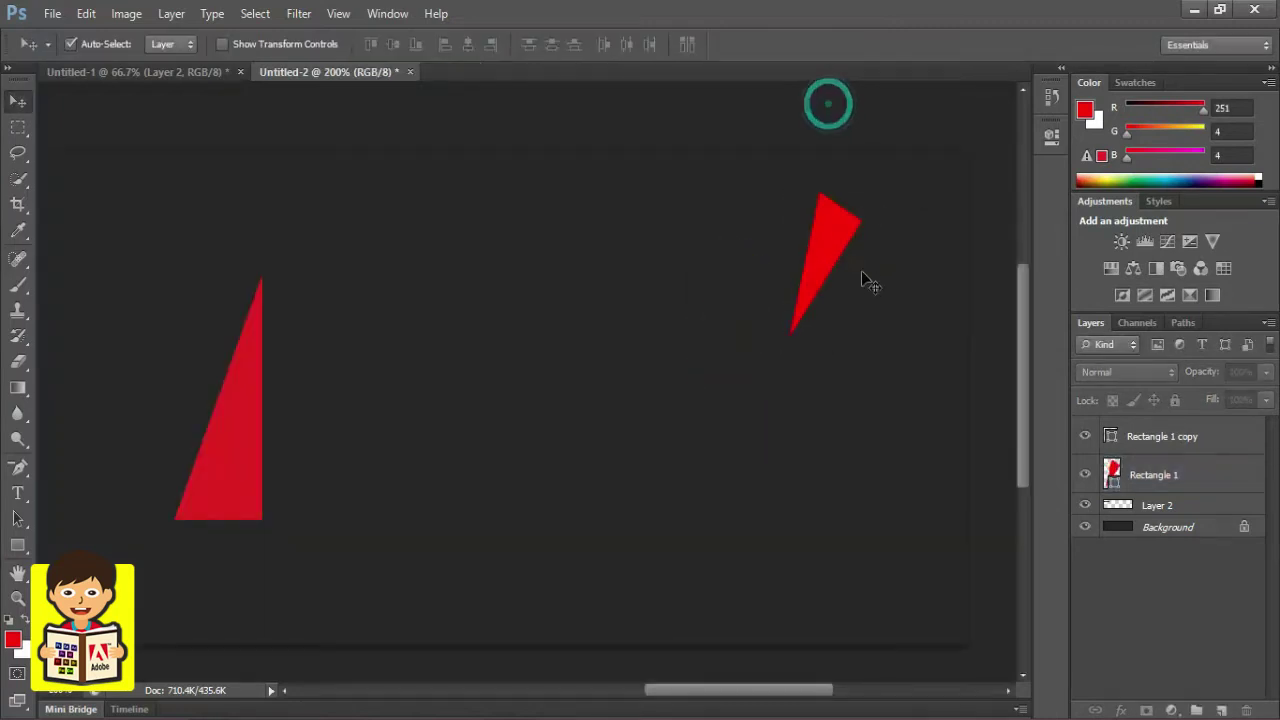
Step: Rotate the dark red triangle and fit it against the banner's top edge, meeting the bright red one like a folded ribbon
click(268, 395)
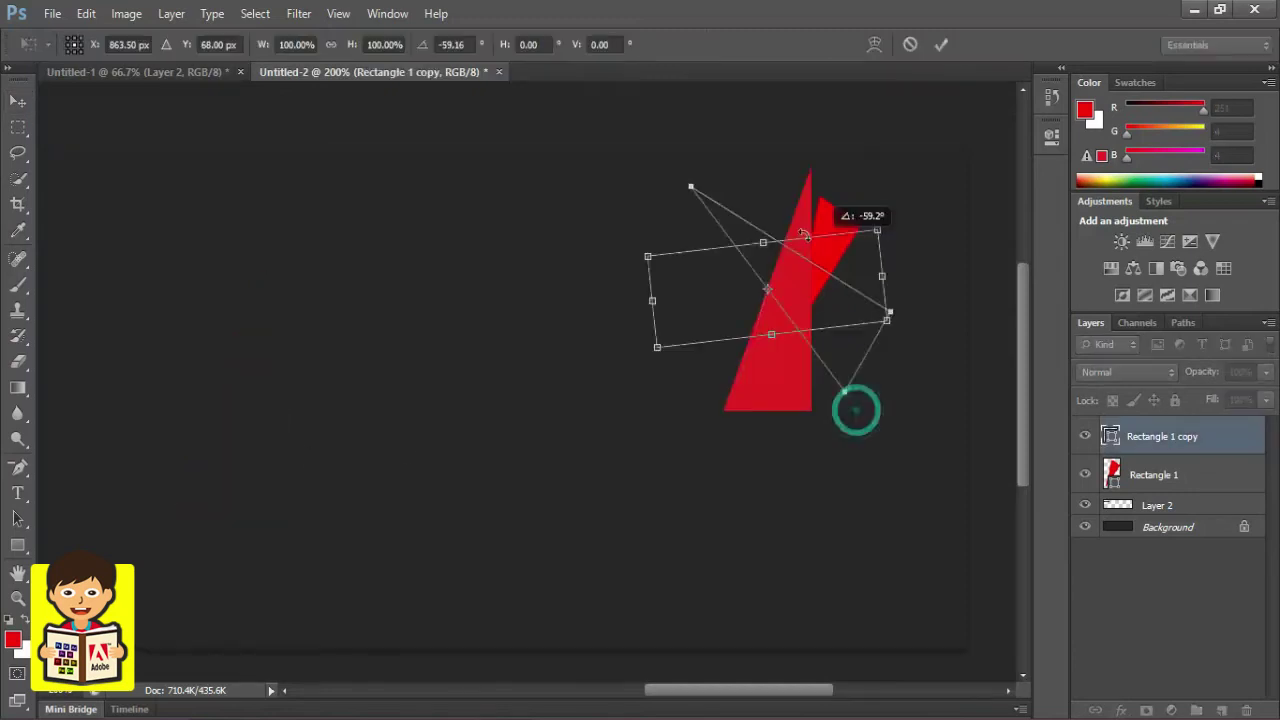
drag(851, 409, 842, 173)
key(Return)
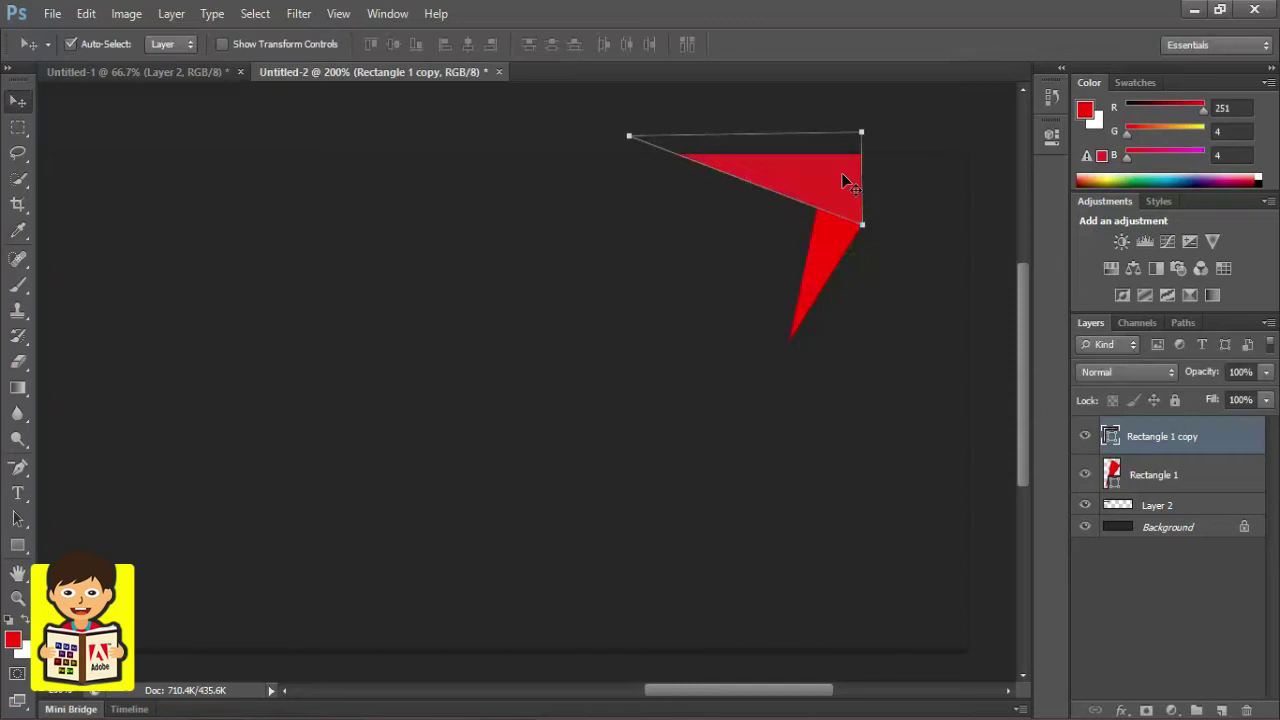
click(906, 318)
Step: Duplicate both ribbon triangles, move the copies down and to the left, and flip them vertically
click(865, 163)
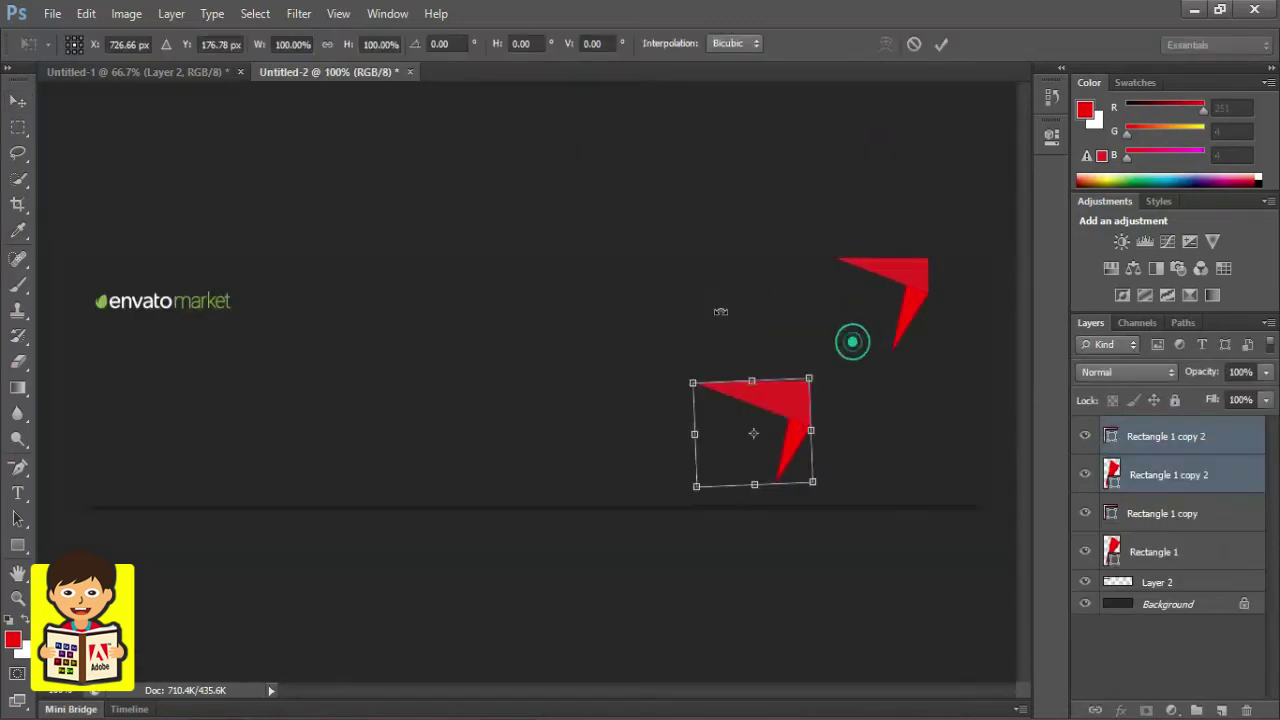
drag(848, 343, 717, 464)
right_click(730, 378)
click(857, 674)
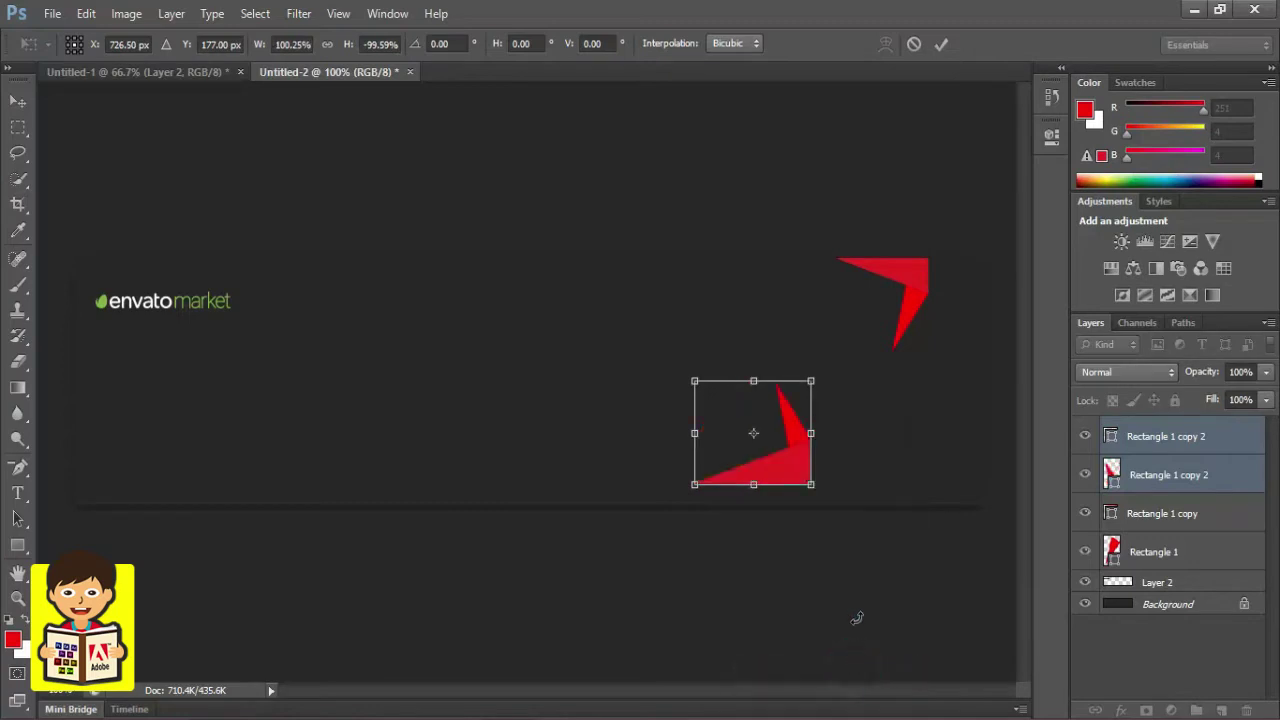
drag(808, 458, 789, 443)
Step: Reshape the lower copies by extending the slim triangle's inner corner and pulling the large triangle's base past the banner's bottom edge
click(18, 518)
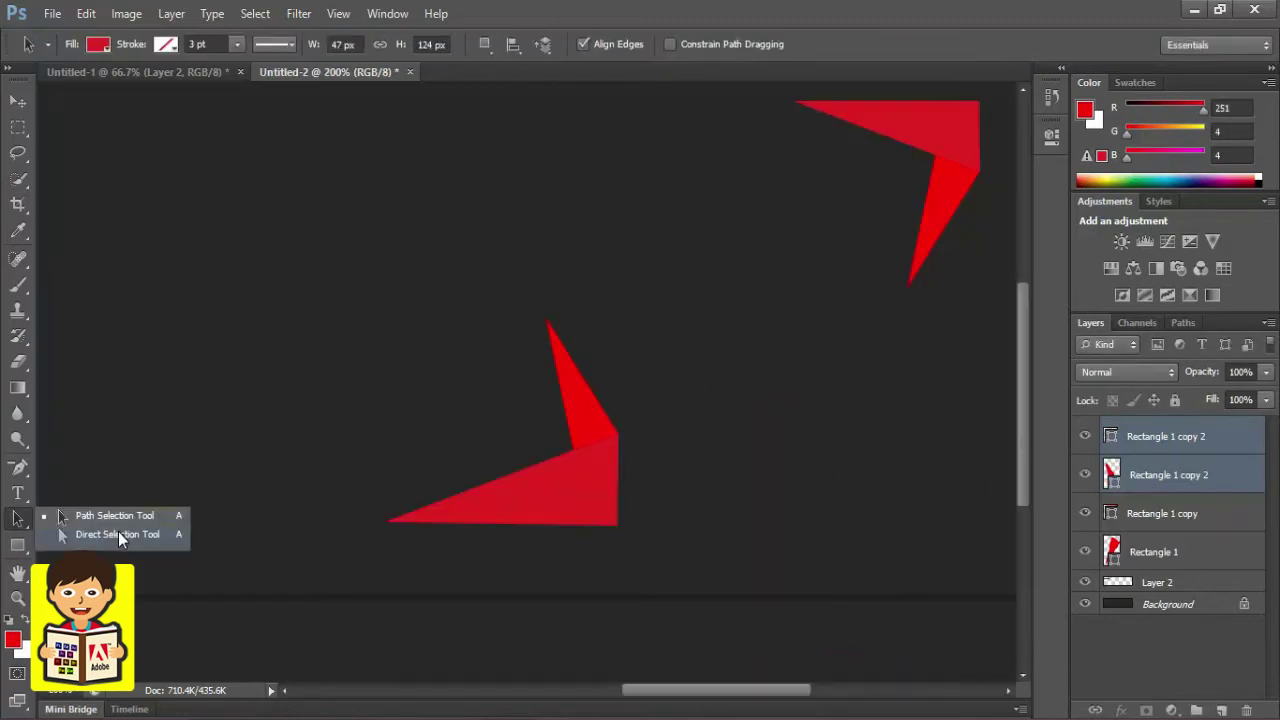
click(118, 534)
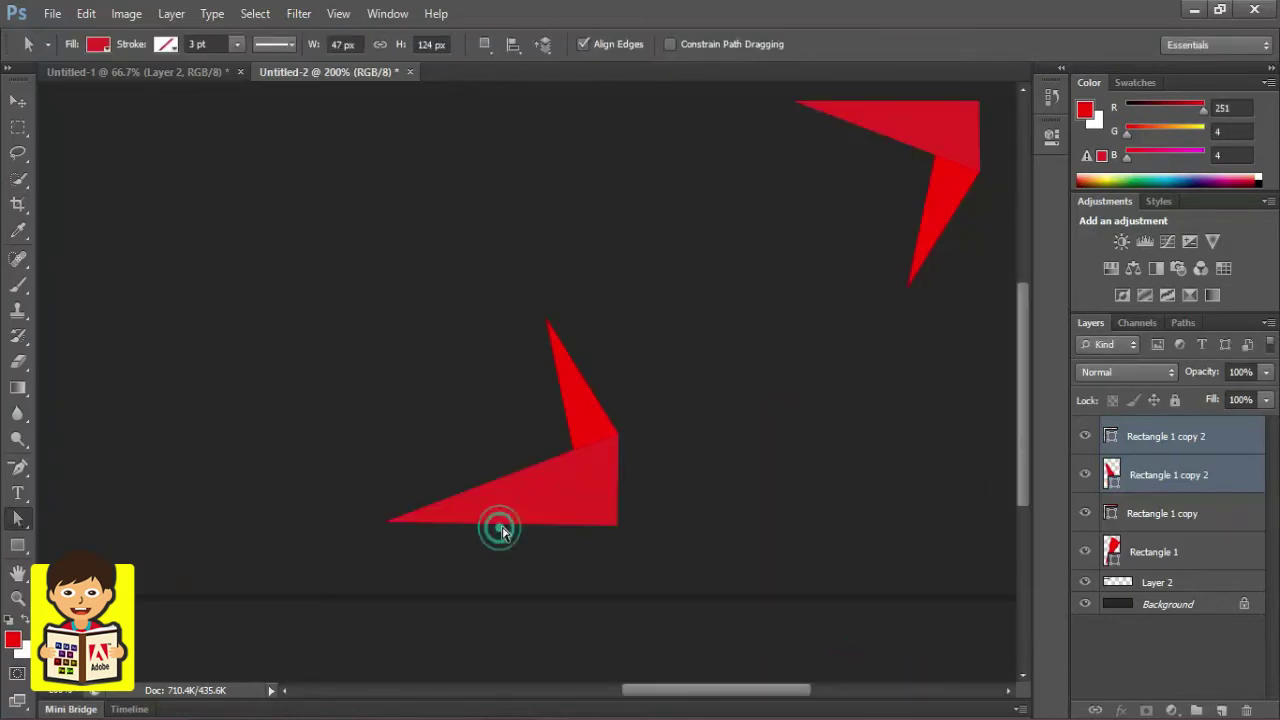
click(1206, 476)
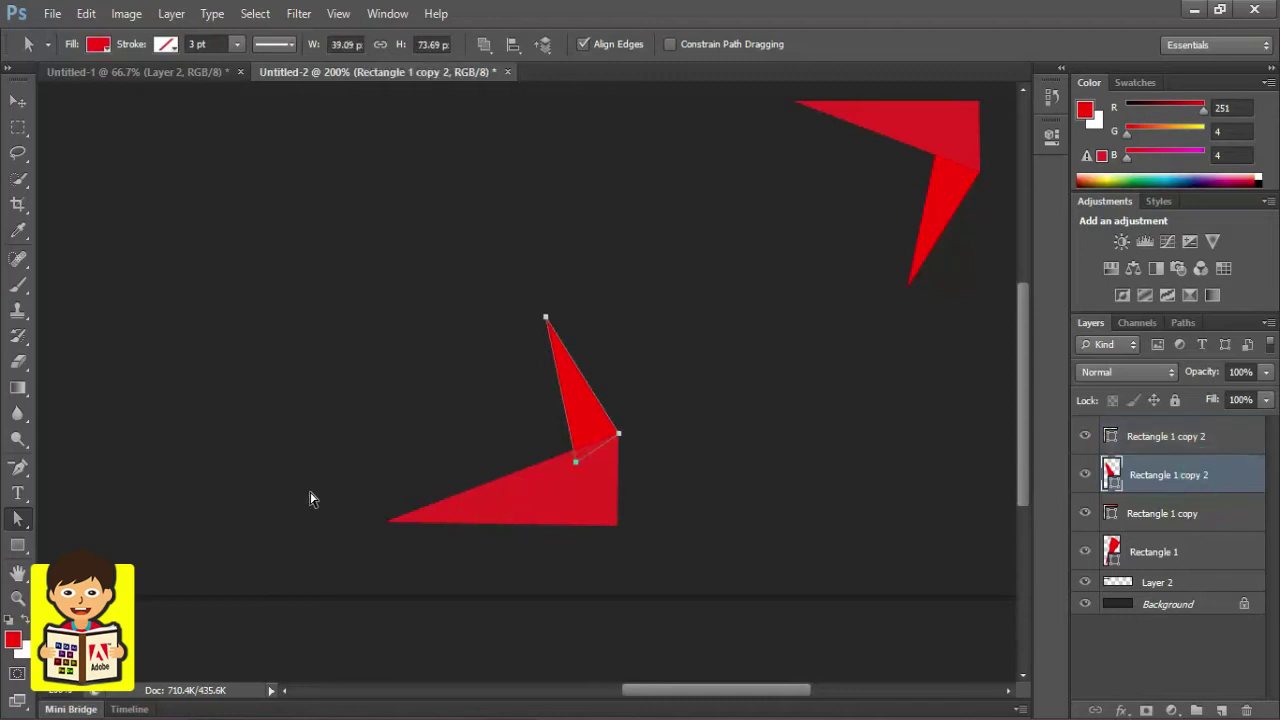
click(523, 517)
drag(618, 525, 620, 601)
click(686, 626)
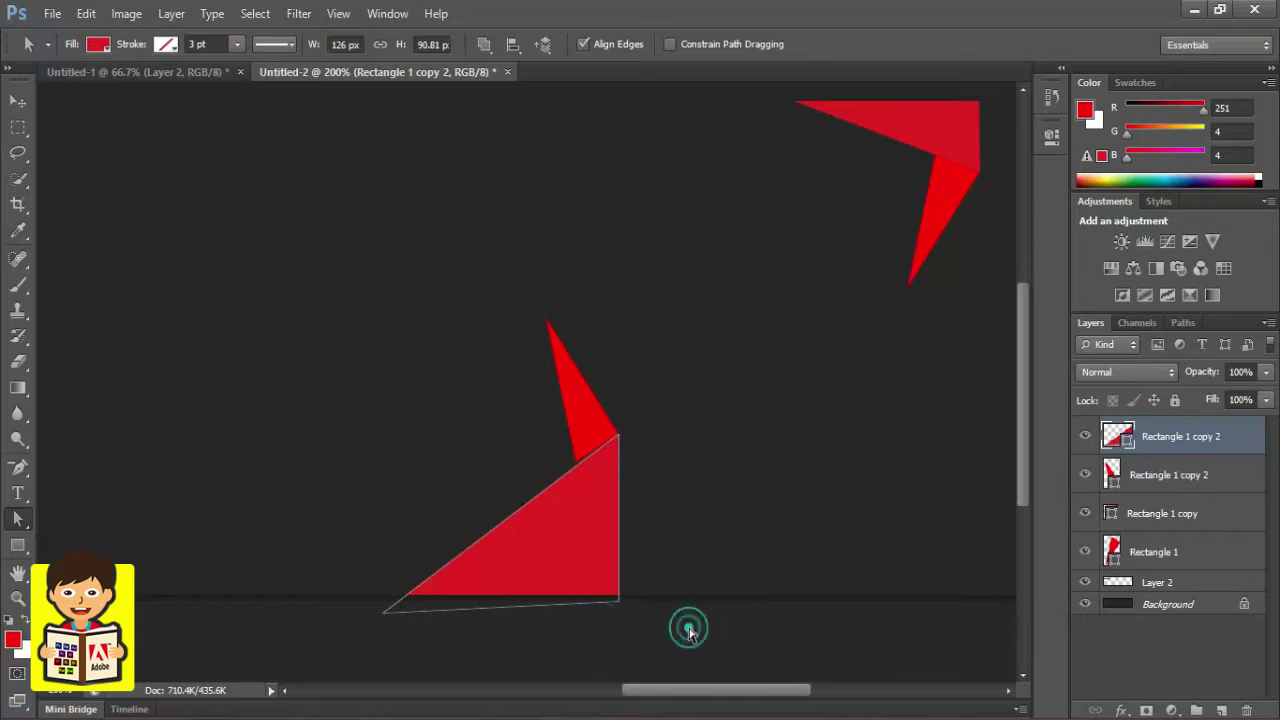
click(1108, 475)
scroll(618, 478, up, 1)
Step: Duplicate the large dark red triangle, flip the copy horizontally, and place it against the slim bright red triangle's upper end
drag(520, 491, 520, 492)
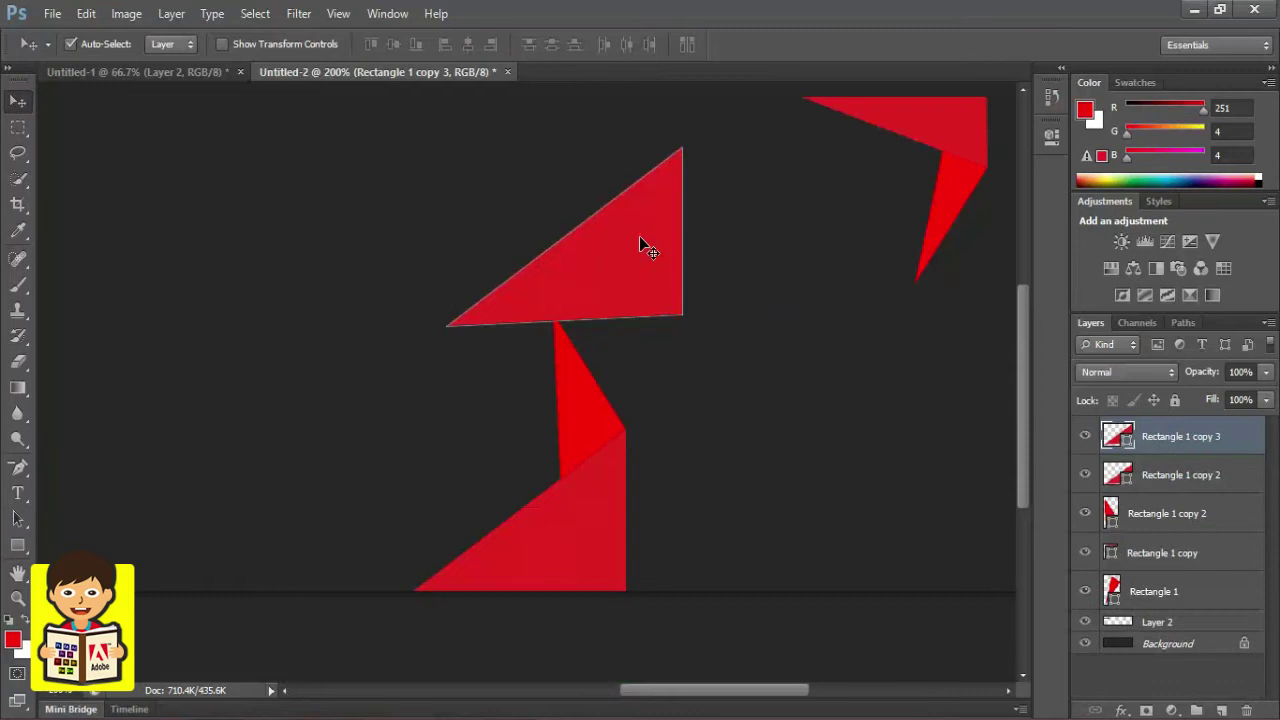
right_click(642, 240)
key(ctrl+t)
right_click(651, 263)
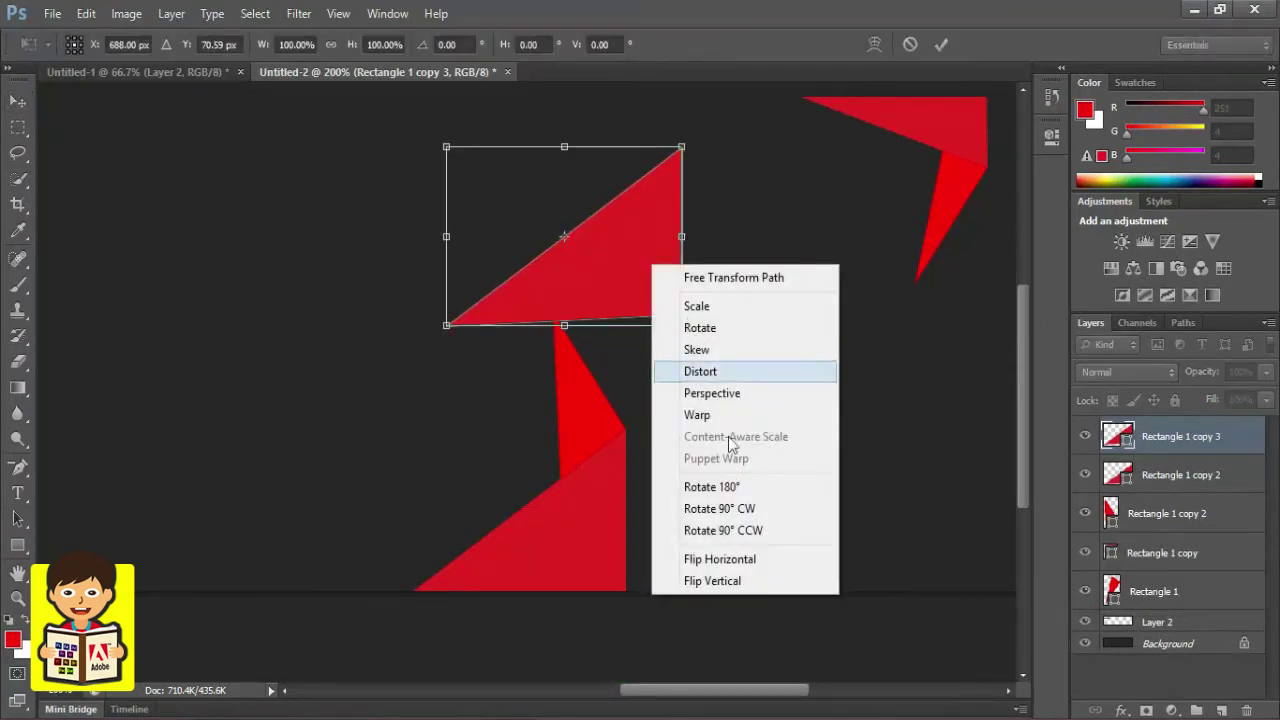
click(733, 559)
drag(588, 300, 723, 366)
key(Return)
Step: Reshape the flipped copy into a band reaching the banner's top edge, adding an anchor point near its upper end and converting it to a corner
click(726, 460)
click(651, 383)
key(a)
drag(669, 403, 753, 104)
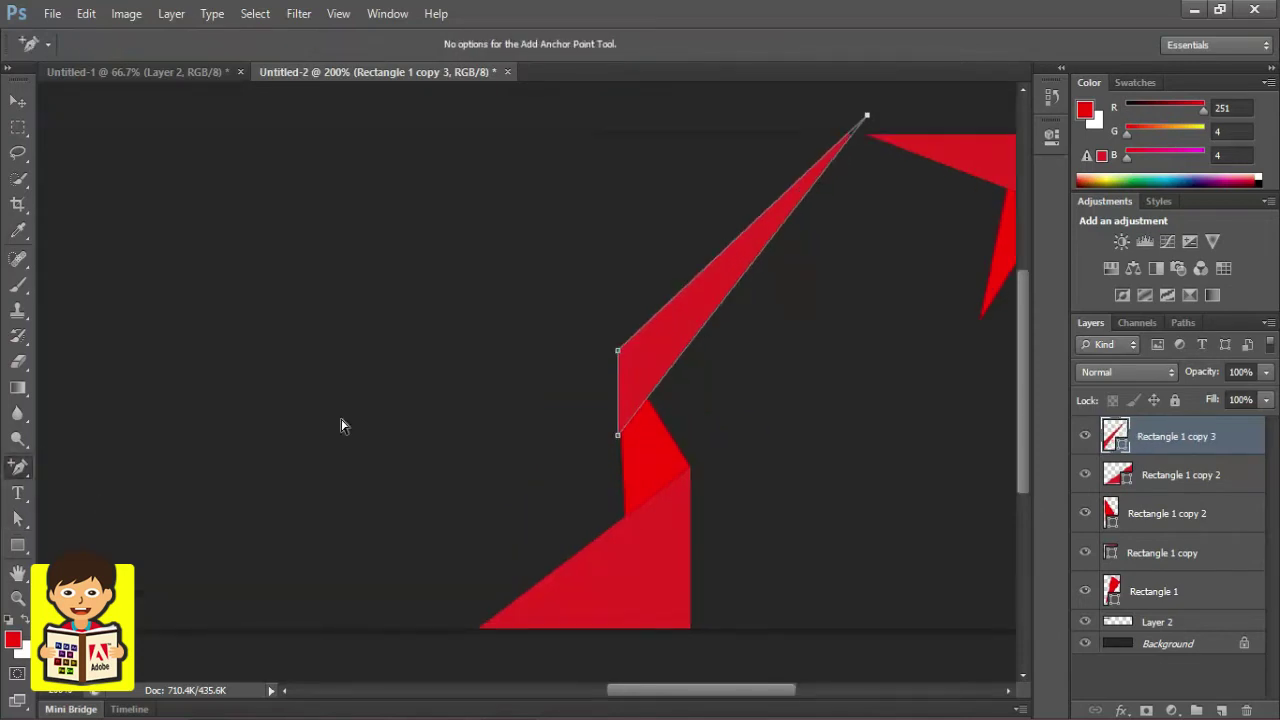
click(841, 156)
drag(838, 155, 898, 143)
drag(18, 466, 118, 510)
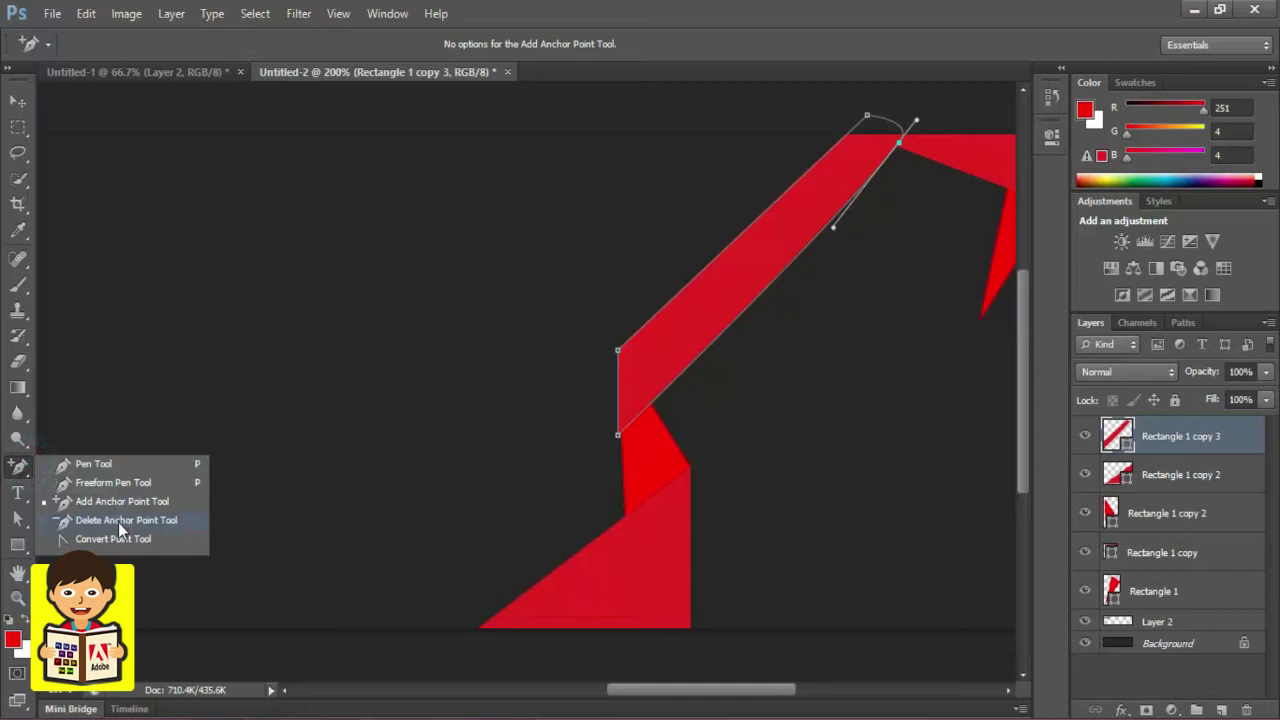
click(110, 539)
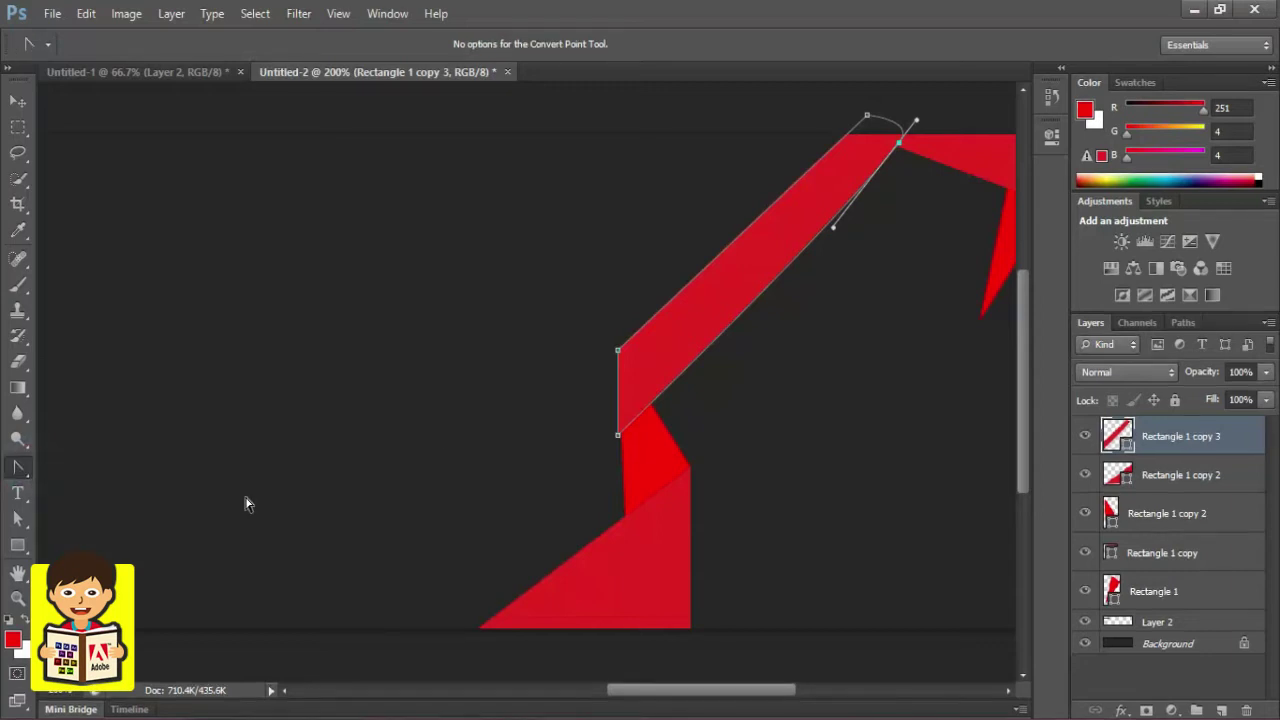
click(899, 147)
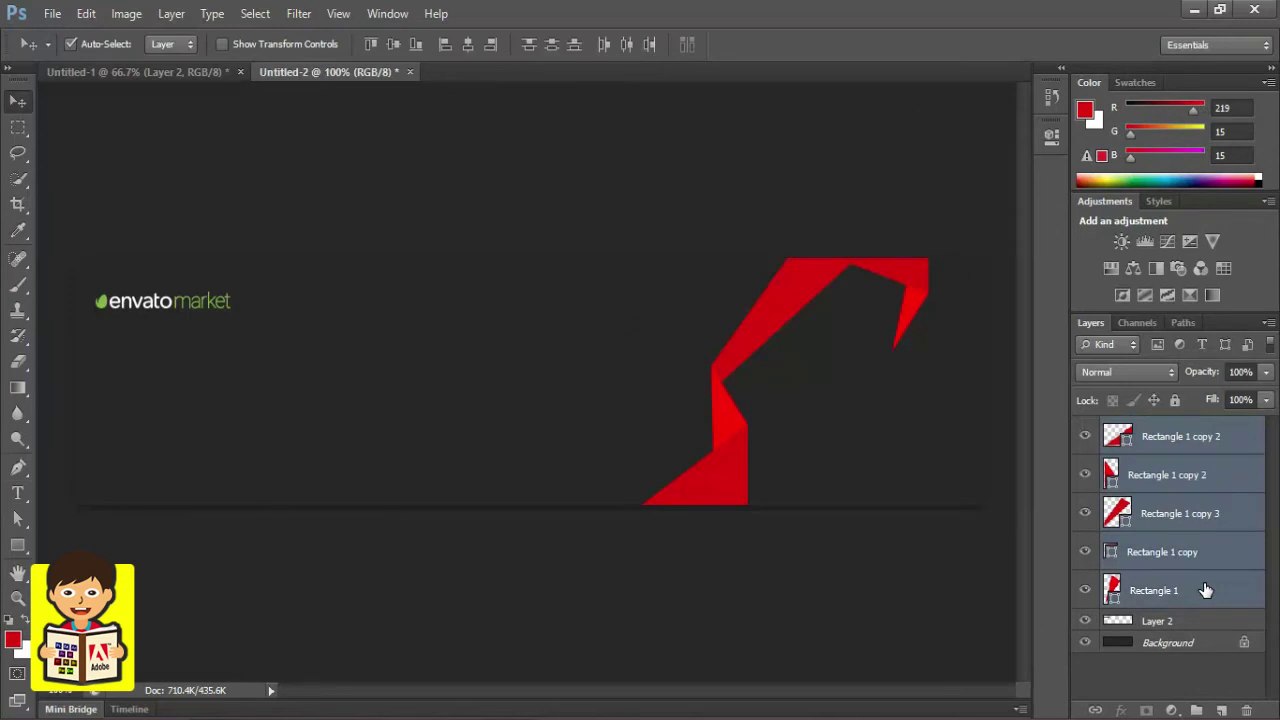
Step: Group the five ribbon shape layers and shift the whole ribbon left along the banner's top edge
key(ctrl+g)
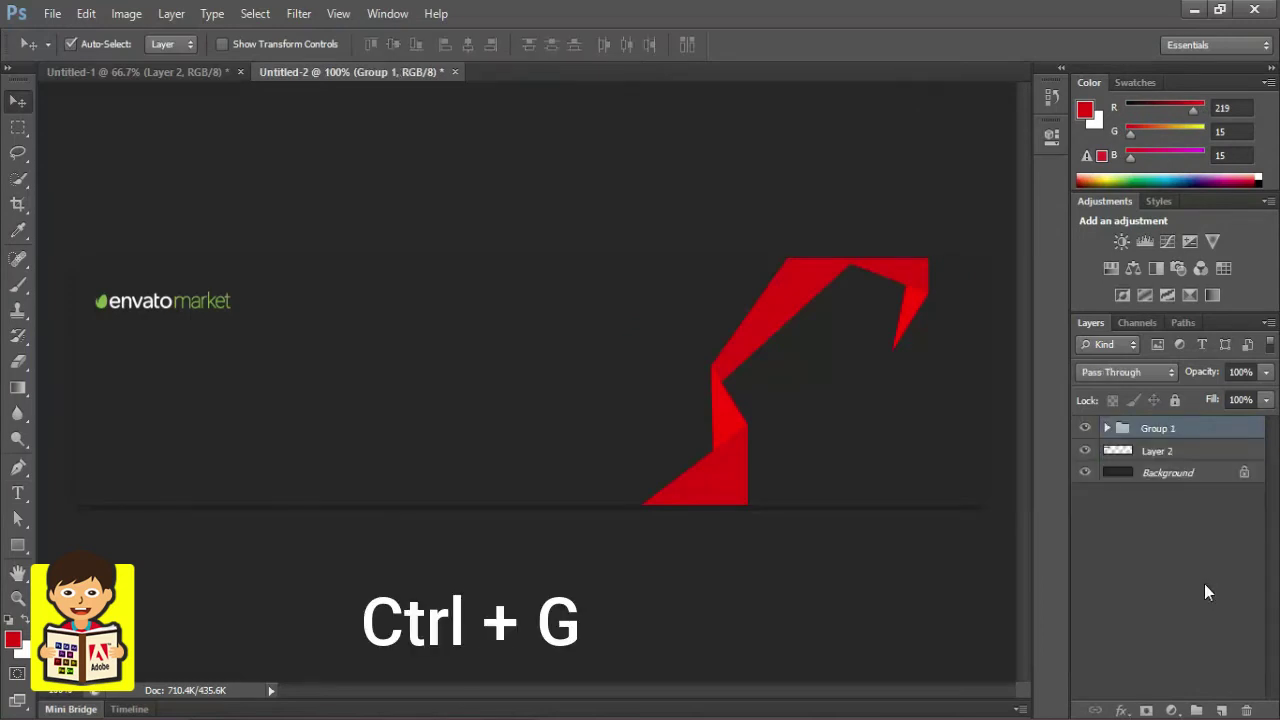
drag(897, 268, 797, 270)
drag(797, 270, 816, 266)
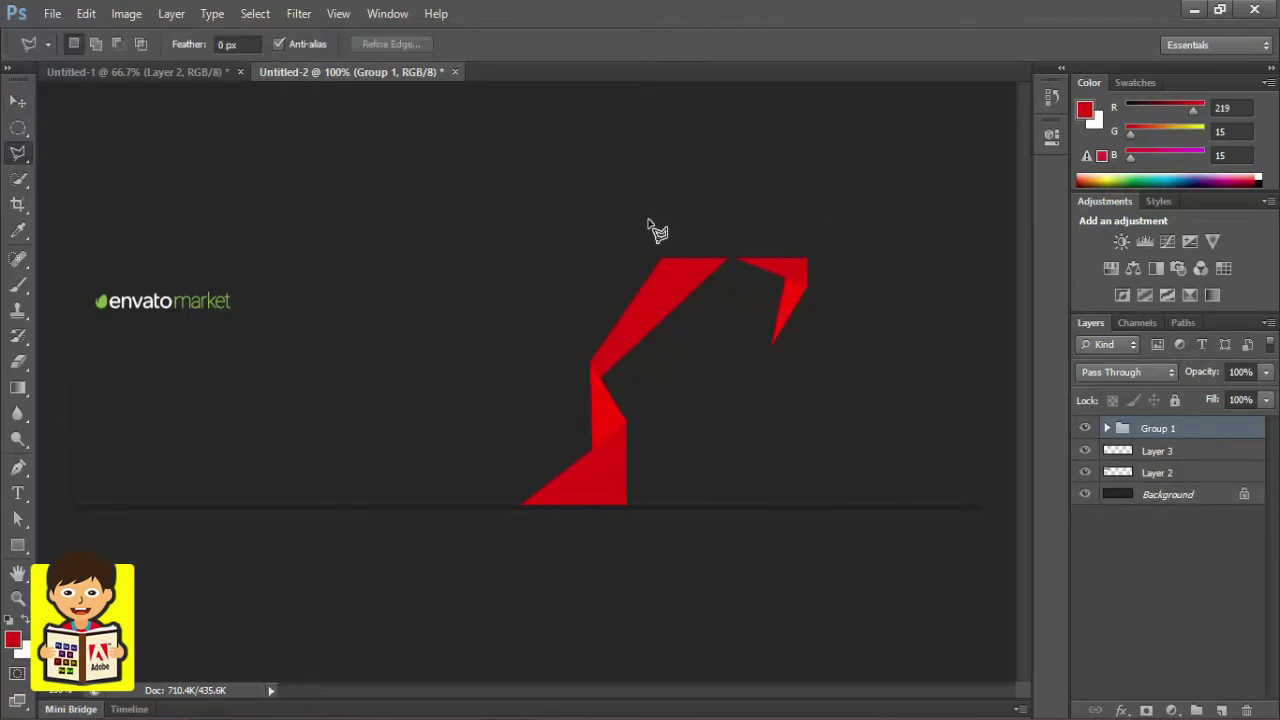
Step: Outline a polygonal selection along the ribbon that encloses the banner area to its right
click(22, 153)
click(727, 249)
click(634, 316)
click(594, 366)
click(610, 432)
click(620, 458)
click(609, 524)
click(828, 578)
click(990, 562)
click(1005, 375)
click(990, 228)
double_click(750, 221)
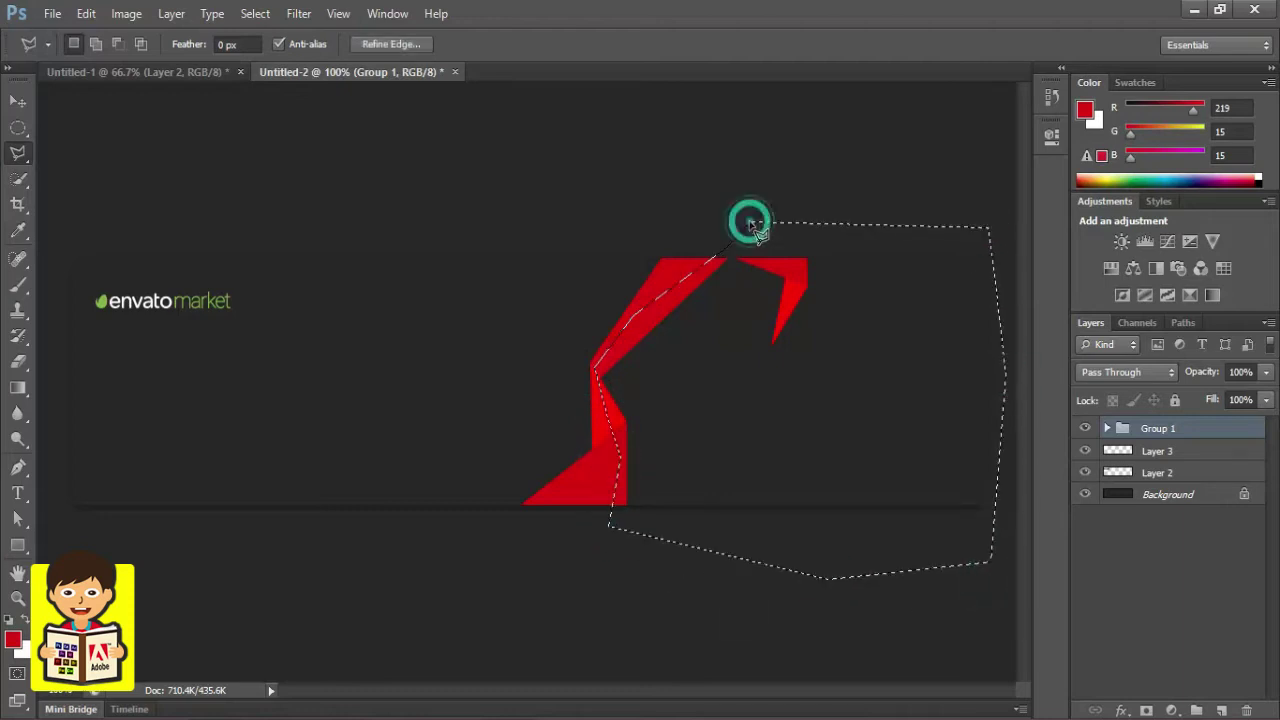
Step: Fill the selected area with white on Layer 3, beneath the ribbon group, and remove the selection
click(1190, 458)
key(ctrl+BackSpace)
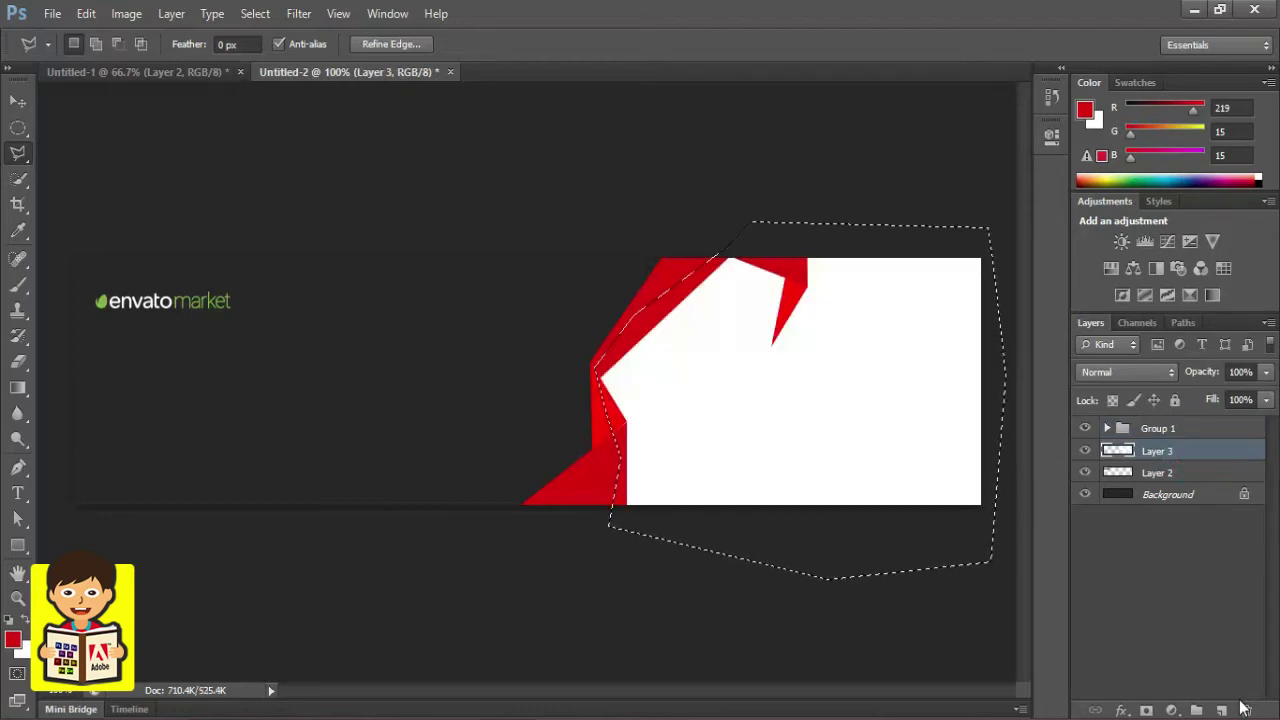
key(ctrl+d)
key(v)
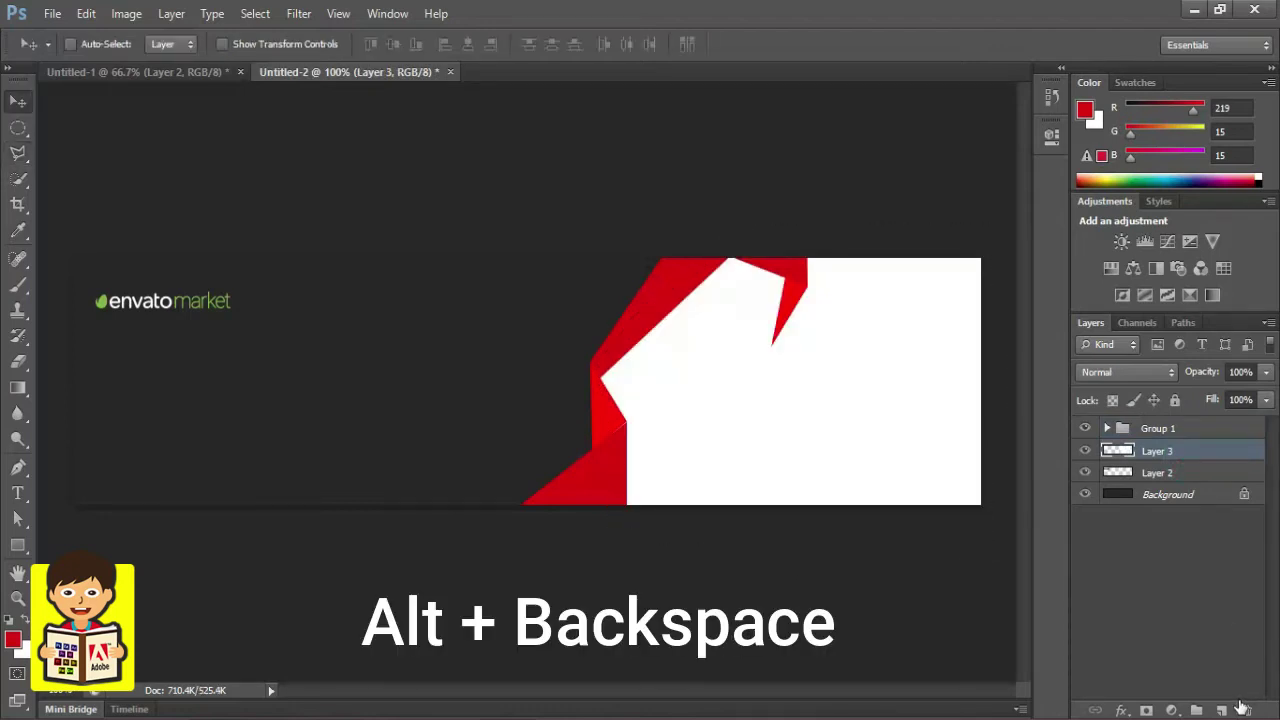
click(1085, 428)
click(1087, 429)
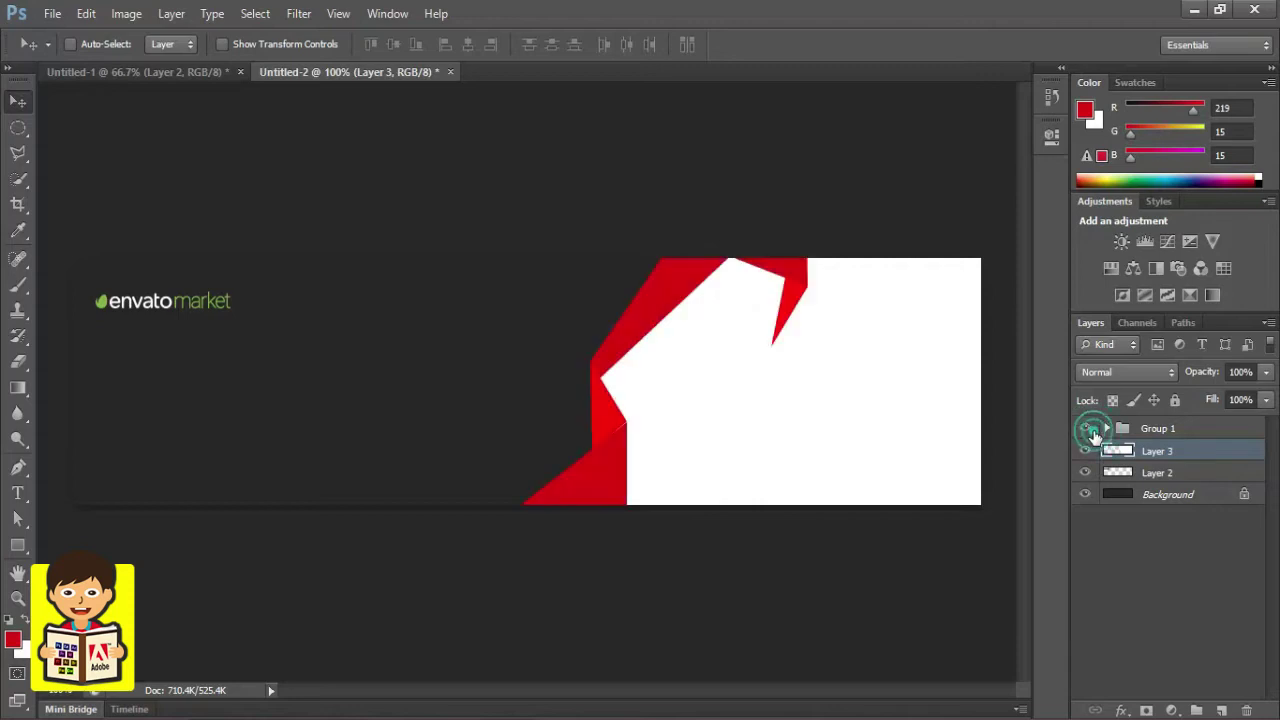
Step: Paste the Envato Elements text below the logo, breaking the line before "Unlimited" and keeping "from $16.50/m" as separate text
click(504, 171)
click(18, 493)
click(131, 366)
key(ctrl+v)
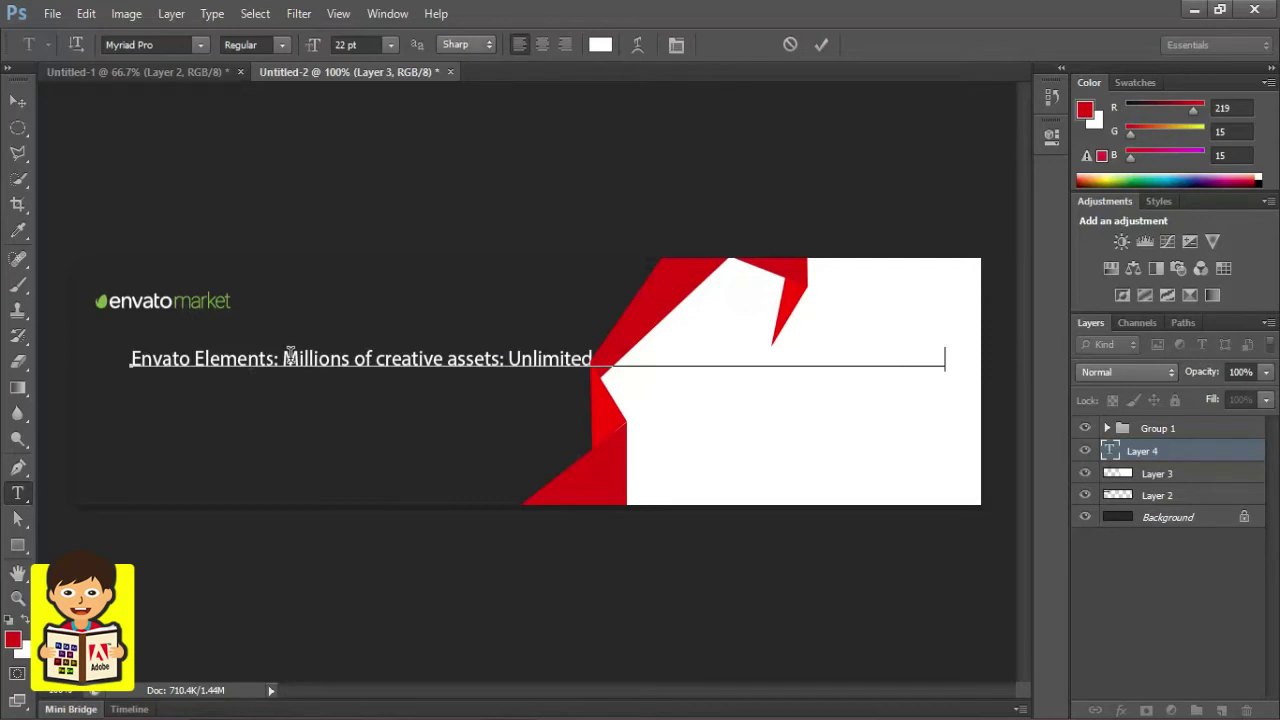
click(505, 358)
key(Return)
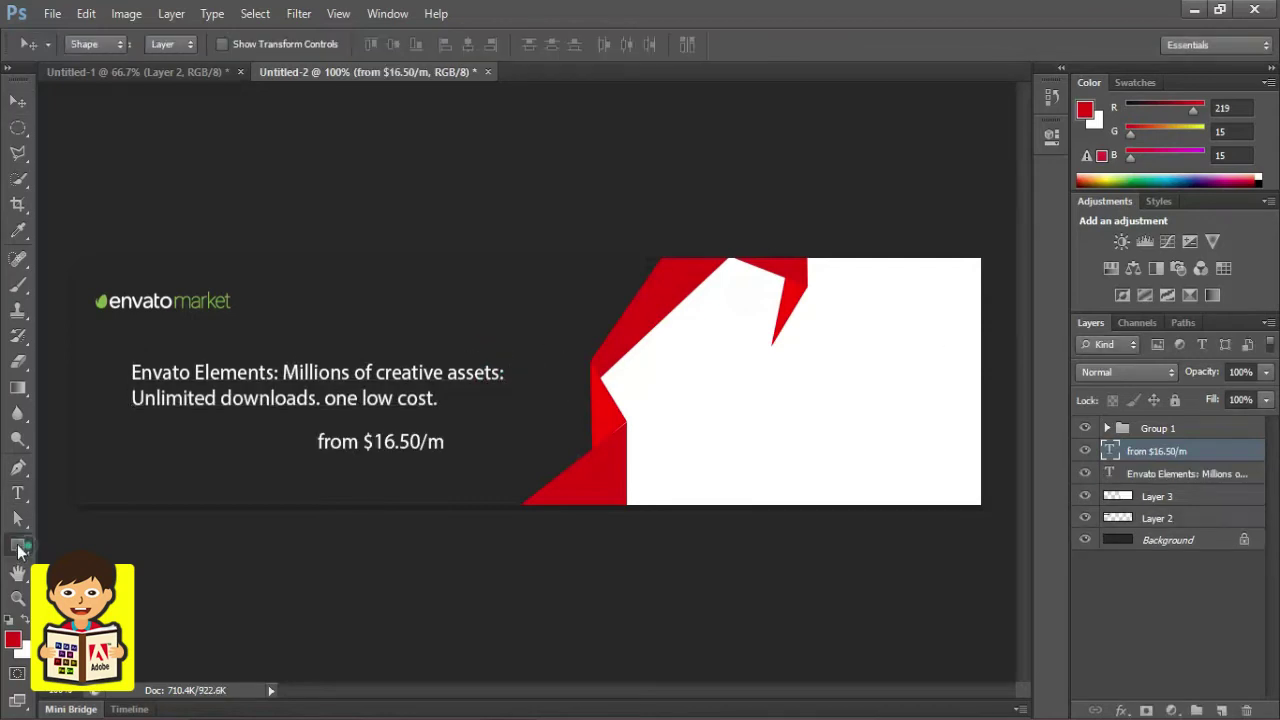
Step: Draw a rectangle around "from $16.50/m", color it with the ribbon's bright red, and place its layer beneath the price text
click(18, 545)
drag(304, 431, 447, 462)
key(i)
drag(1150, 452, 1183, 505)
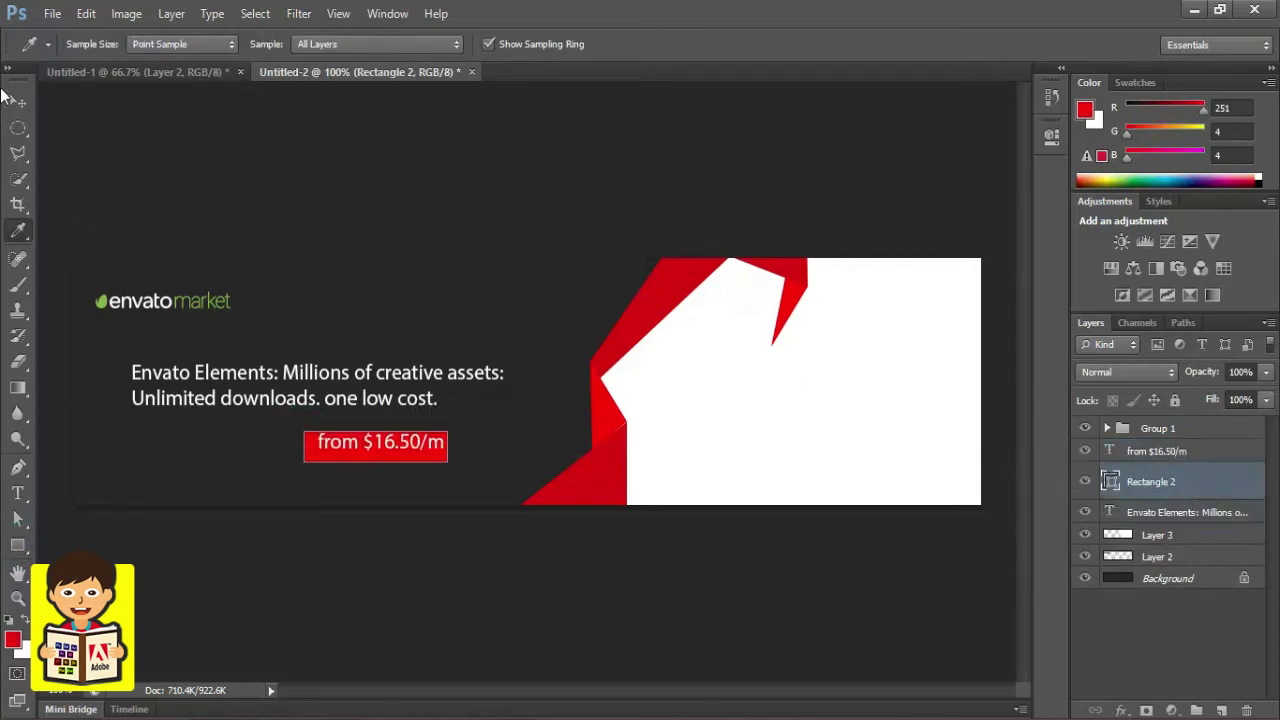
Step: Center the price text vertically and horizontally on its red rectangle
click(17, 100)
click(337, 634)
key(ctrl+plus)
drag(374, 497, 360, 514)
shift+click(414, 474)
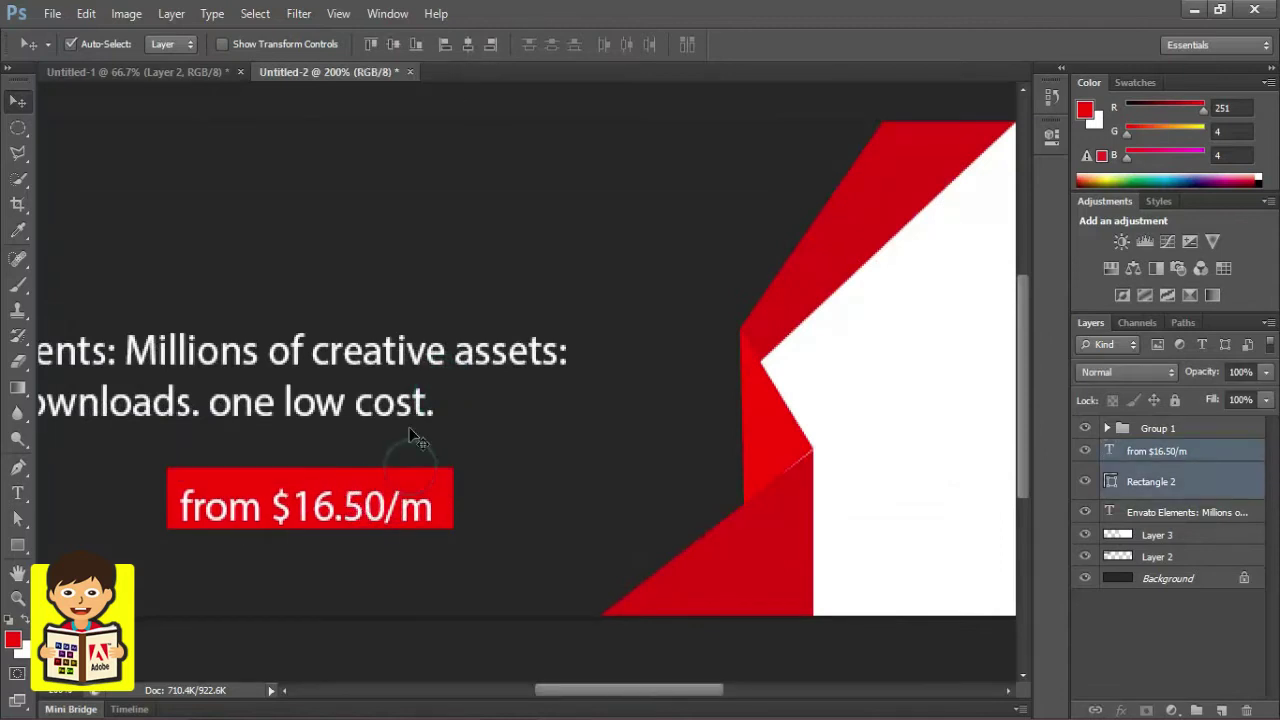
click(394, 44)
click(467, 44)
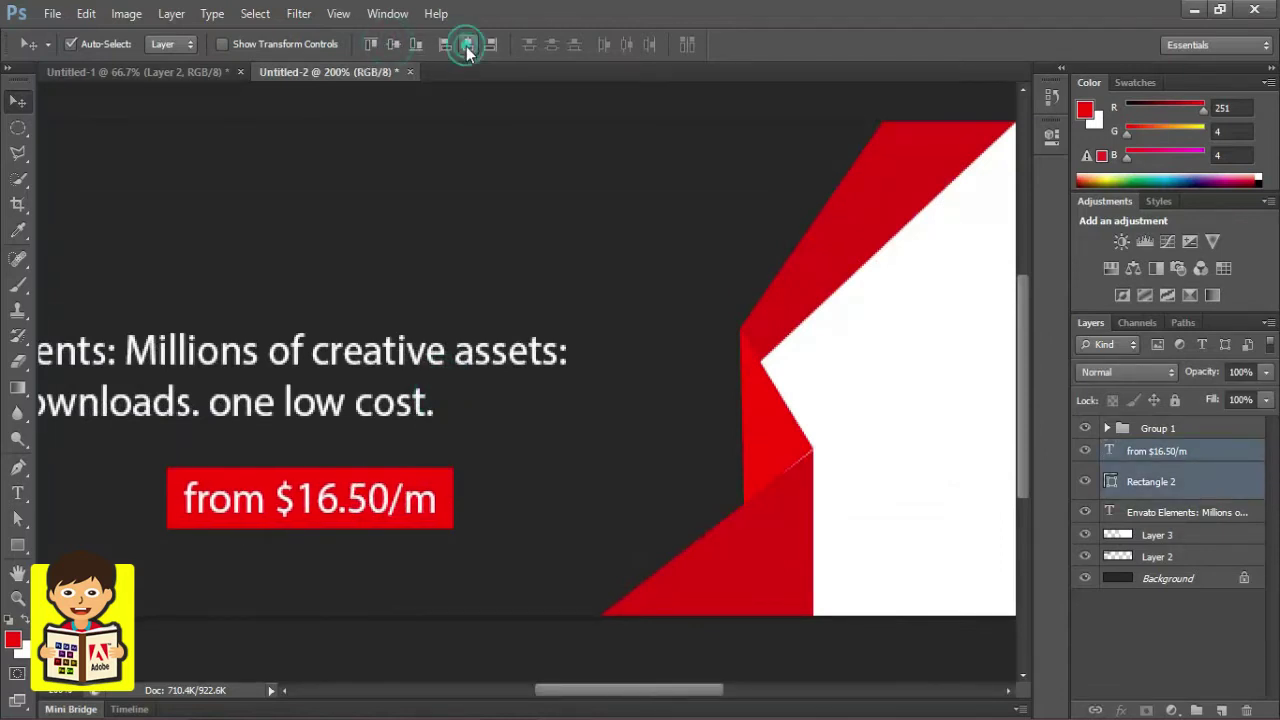
click(529, 456)
key(ctrl+minus)
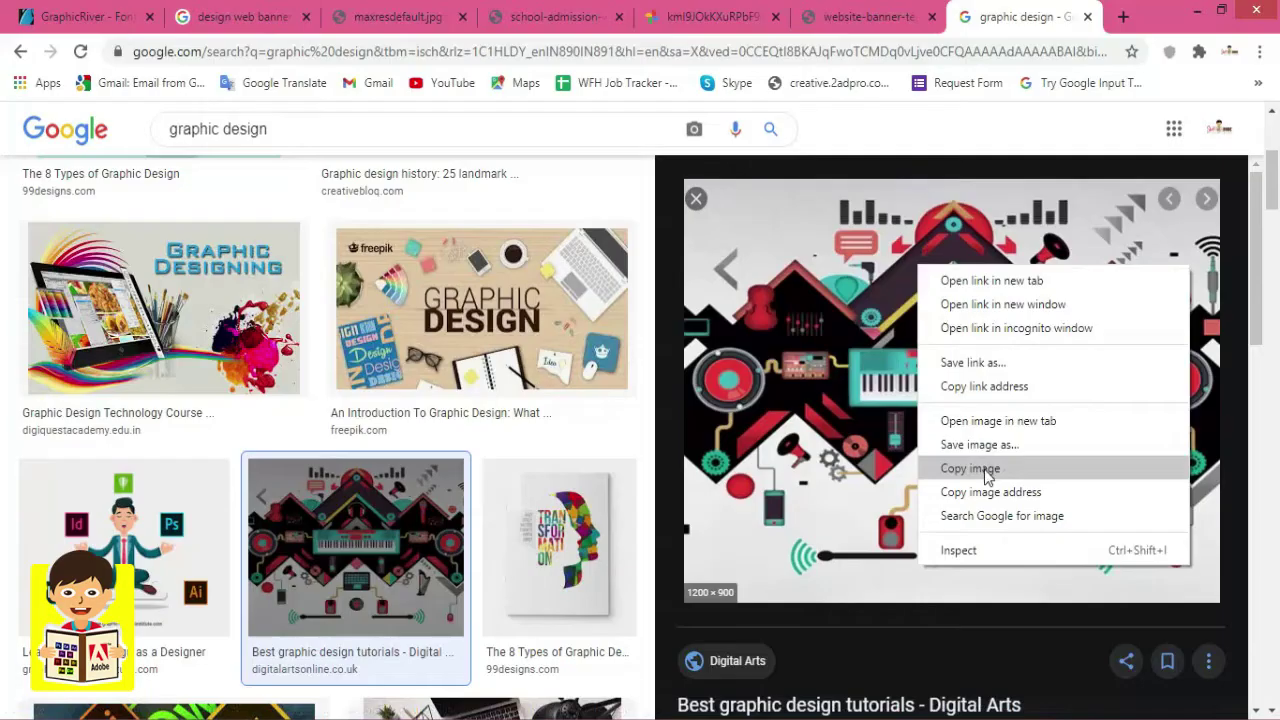
Step: Copy the 1200 × 900 Digital Arts illustration from Google Images, paste it into the Photoshop banner, and convert its layer to a smart object
click(980, 474)
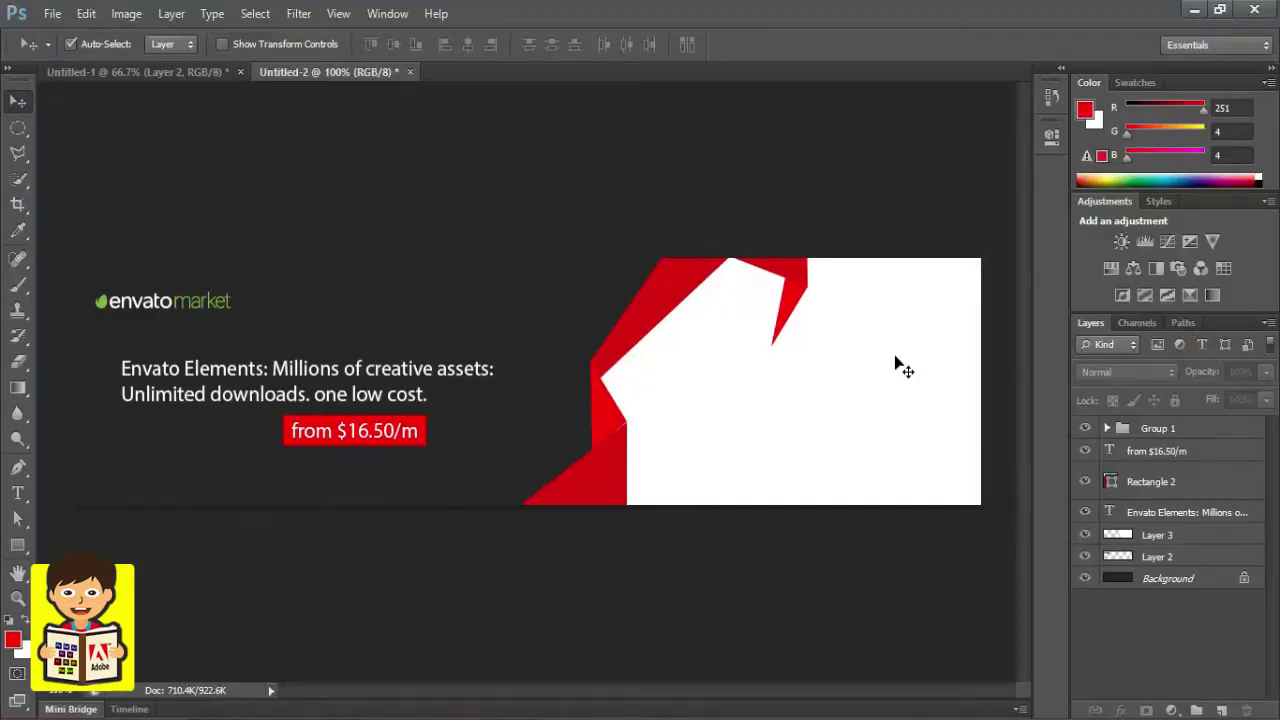
key(ctrl+v)
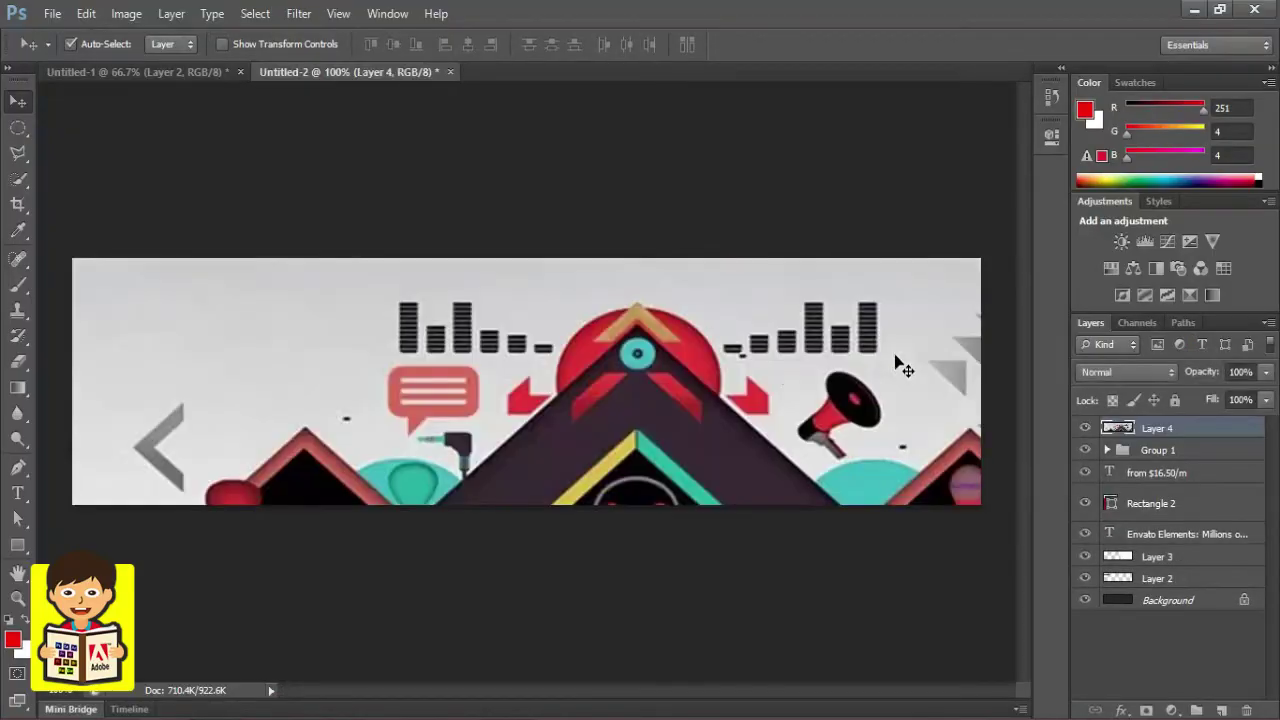
key(ctrl+t)
alt+click(743, 330)
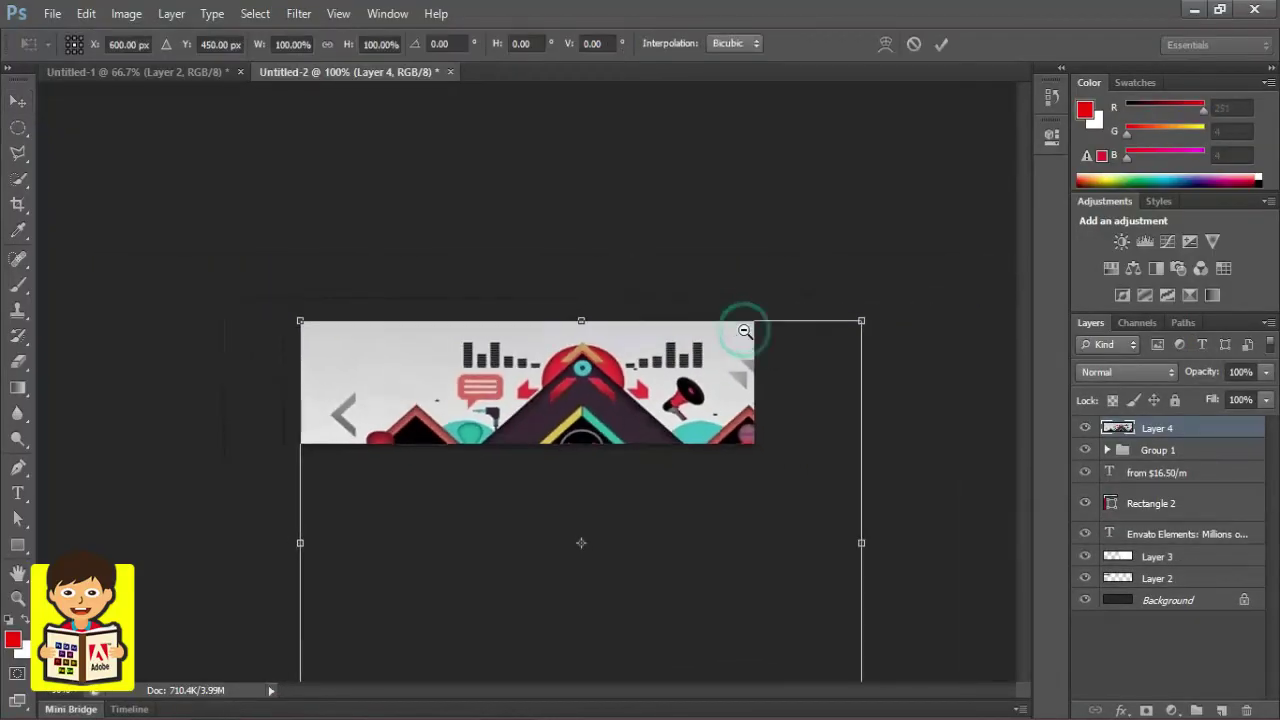
key(Return)
right_click(1165, 430)
click(1068, 155)
Step: Scale the illustration down and position it over the right part of the banner
key(ctrl+t)
click(293, 320)
drag(293, 320, 457, 443)
drag(560, 509, 613, 366)
key(Return)
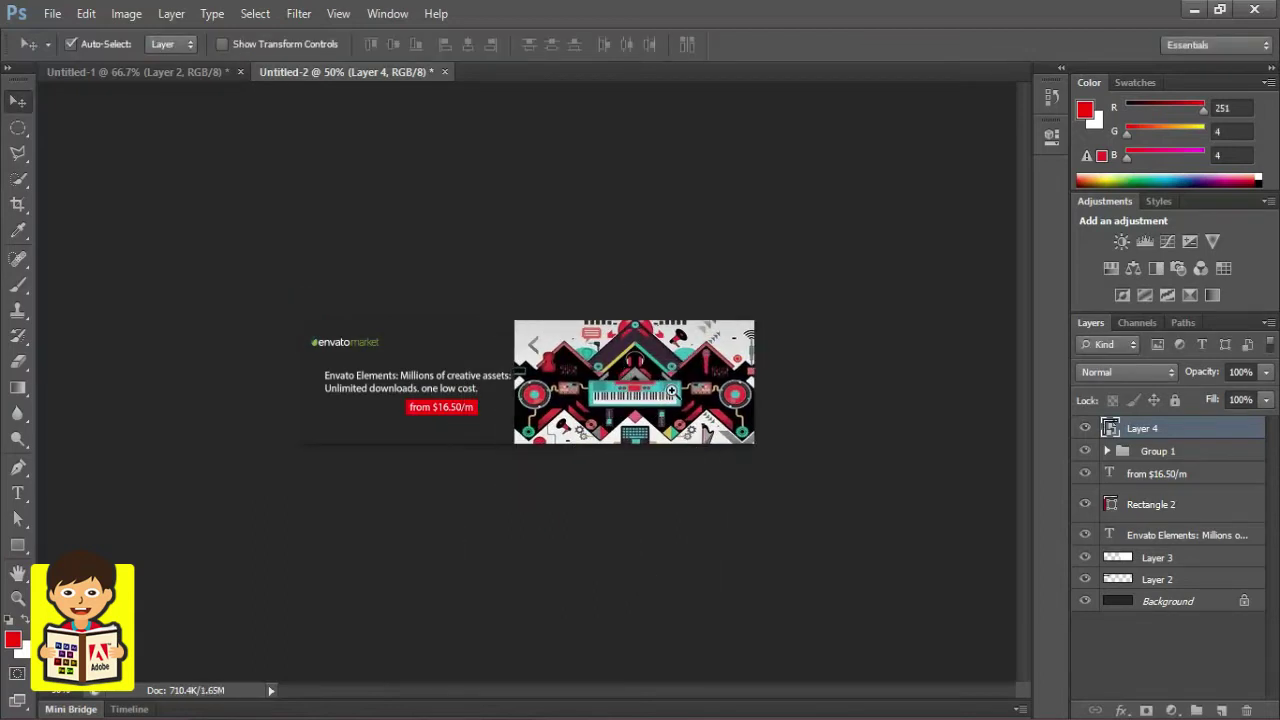
Step: Move the illustration's layer directly above the white Layer 3 and clip it to that layer
key(ctrl+plus)
drag(1160, 437, 1182, 553)
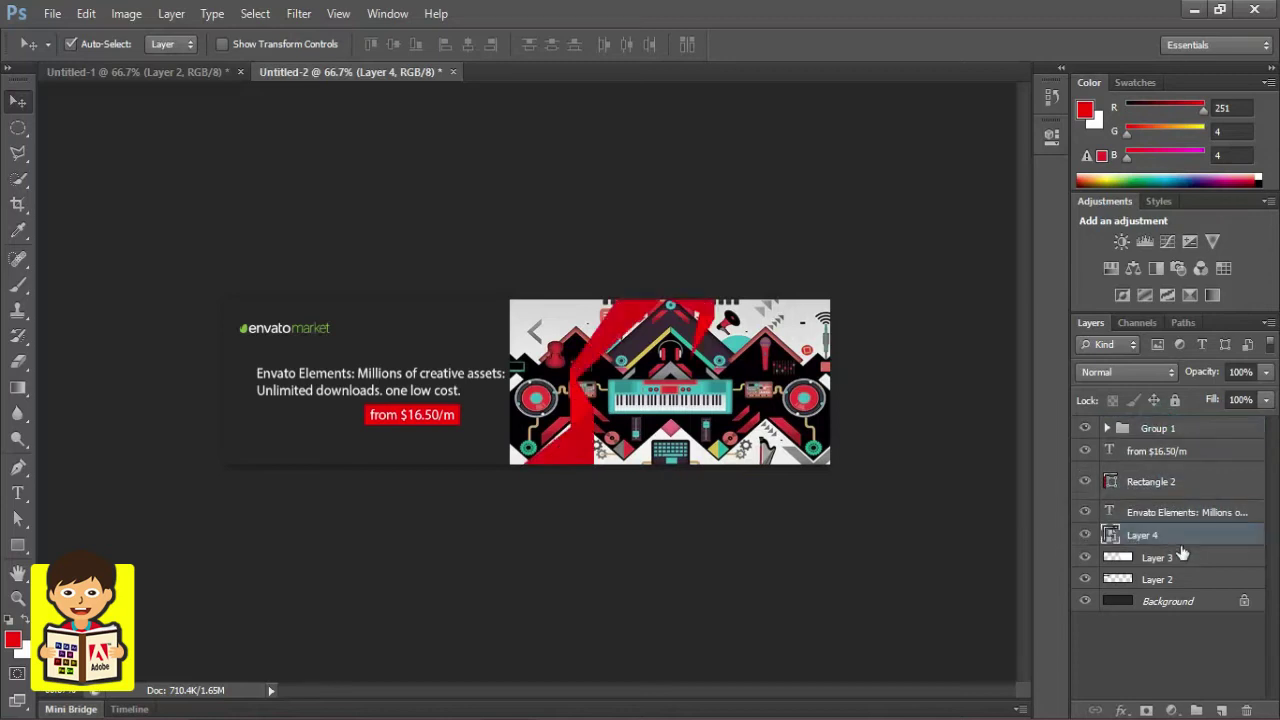
right_click(1178, 541)
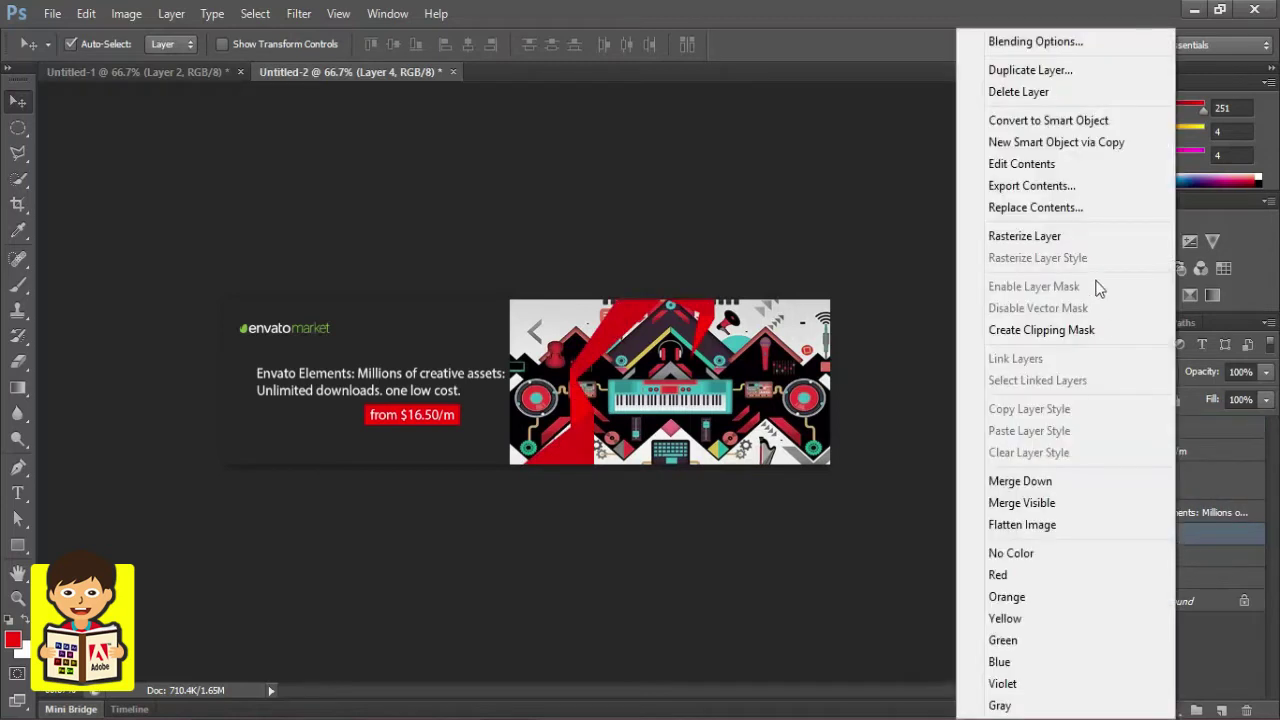
click(1094, 334)
Step: Shift the clipped illustration to the right within the white area and group the layers above Layer 2 as frame1
key(ctrl+plus)
drag(821, 383, 880, 393)
key(ctrl+minus)
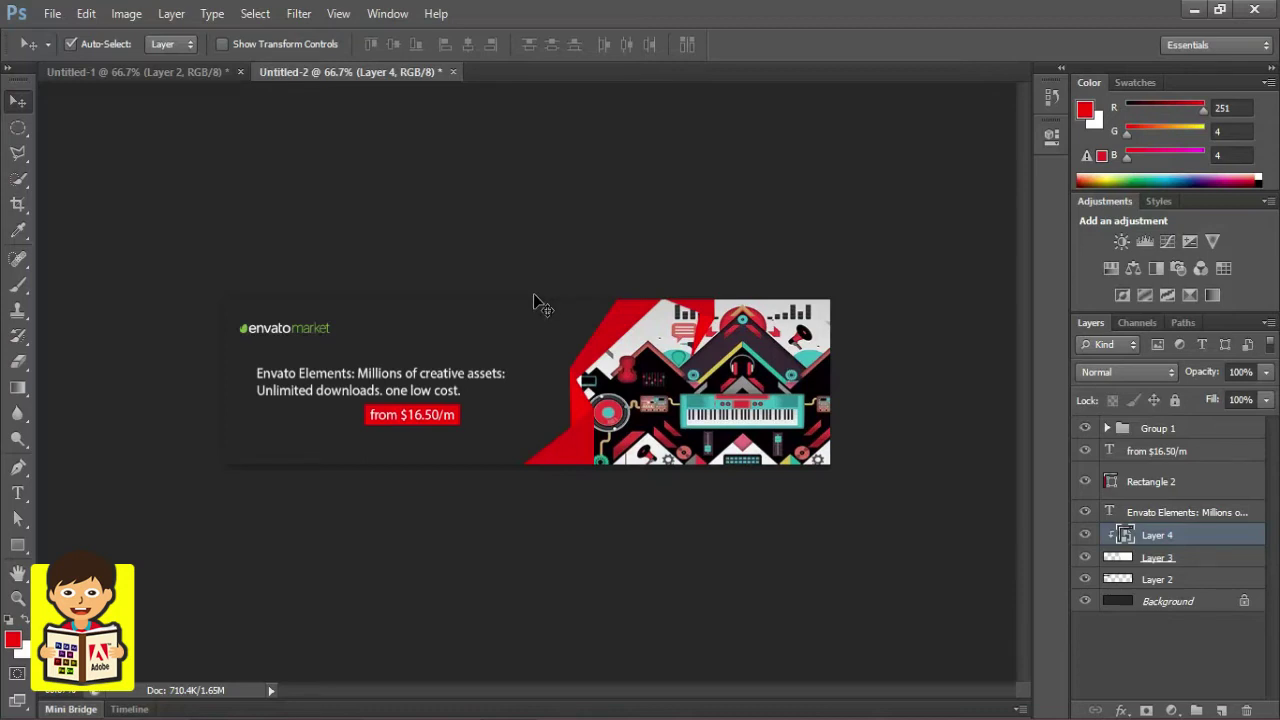
key(ctrl+g)
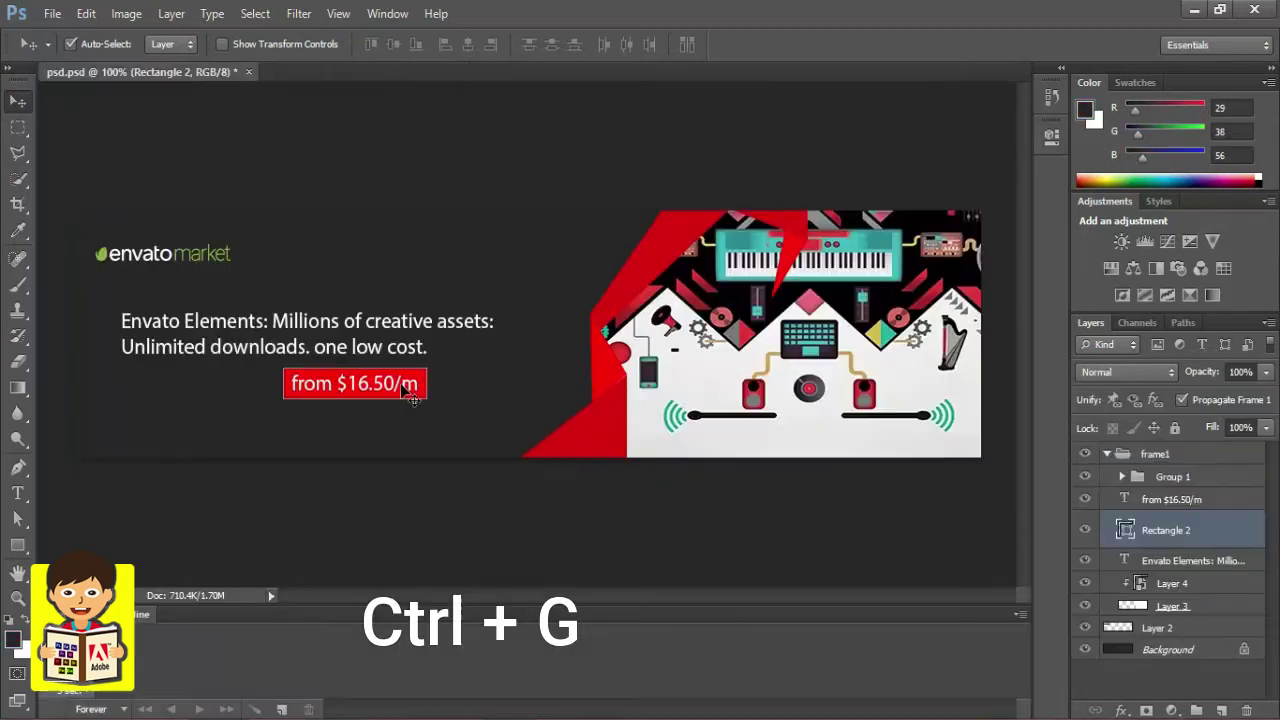
Step: Left-align "from $16.50/m" under the headline without its rectangle and set it in bold red
drag(409, 380, 230, 381)
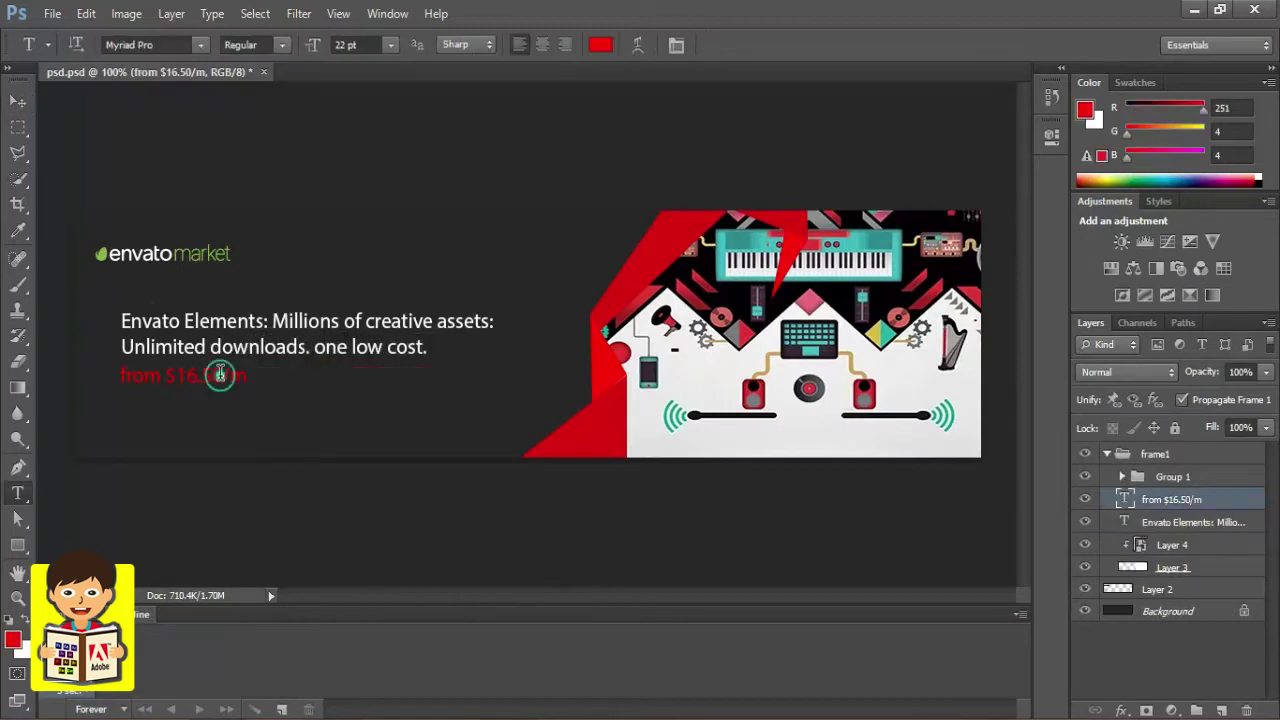
triple_click(218, 373)
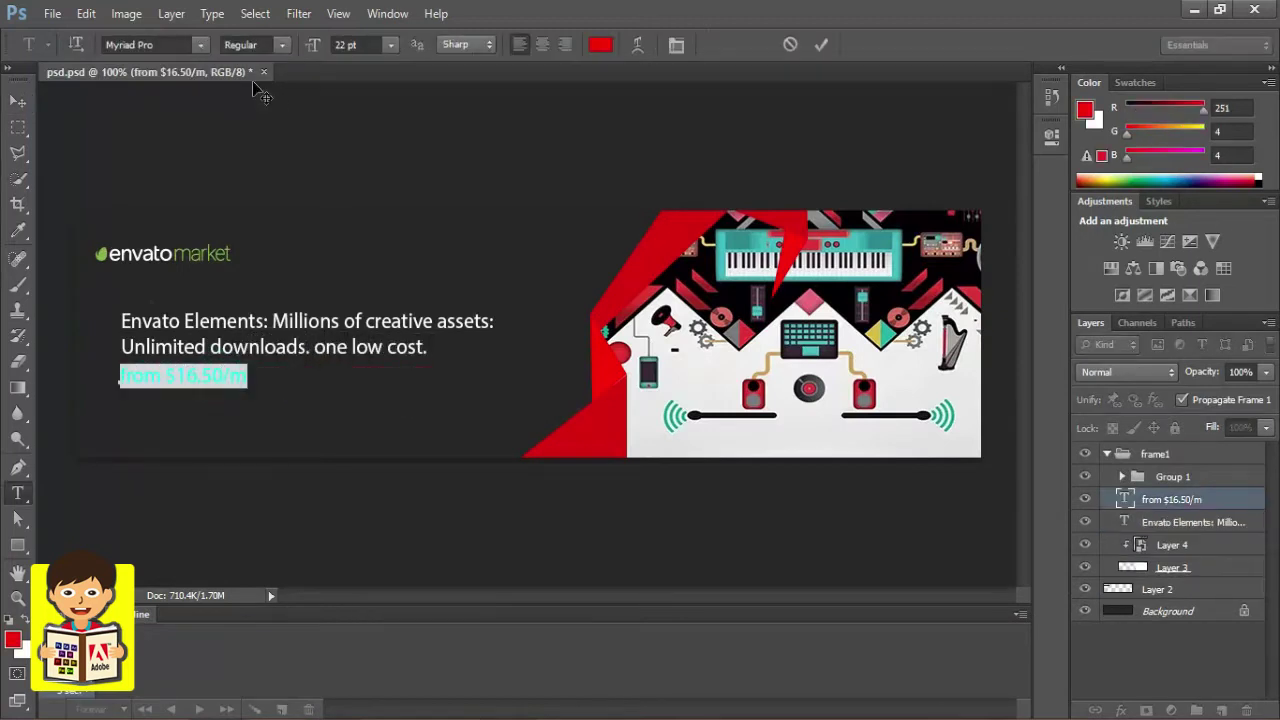
click(283, 44)
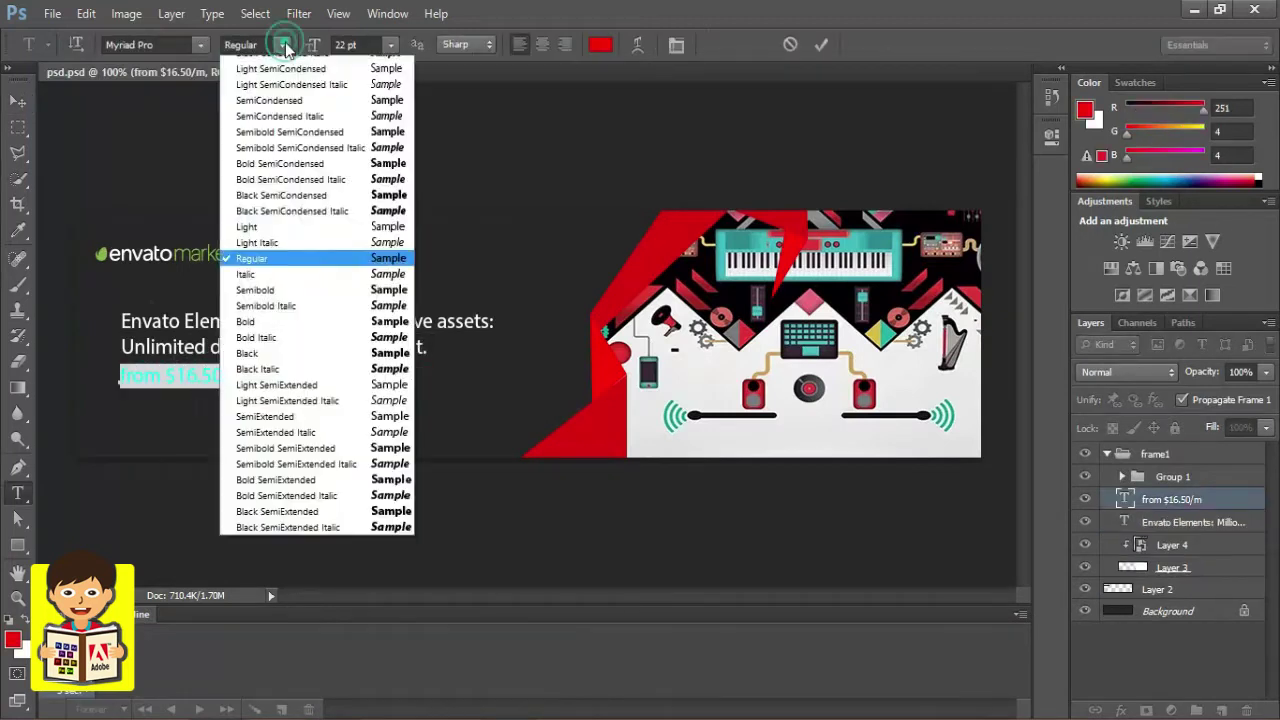
click(266, 467)
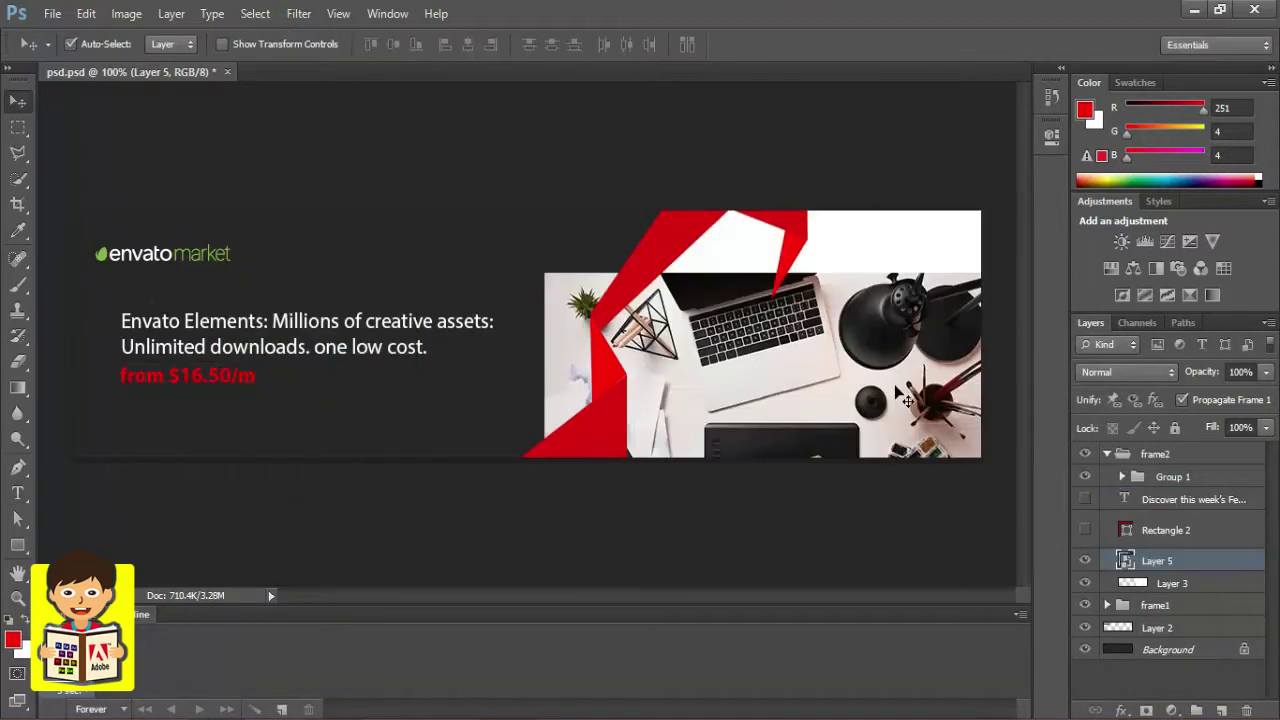
Step: Move the desk photo in frame2 up to fill the white area and clip it to Layer 3
drag(903, 400, 927, 308)
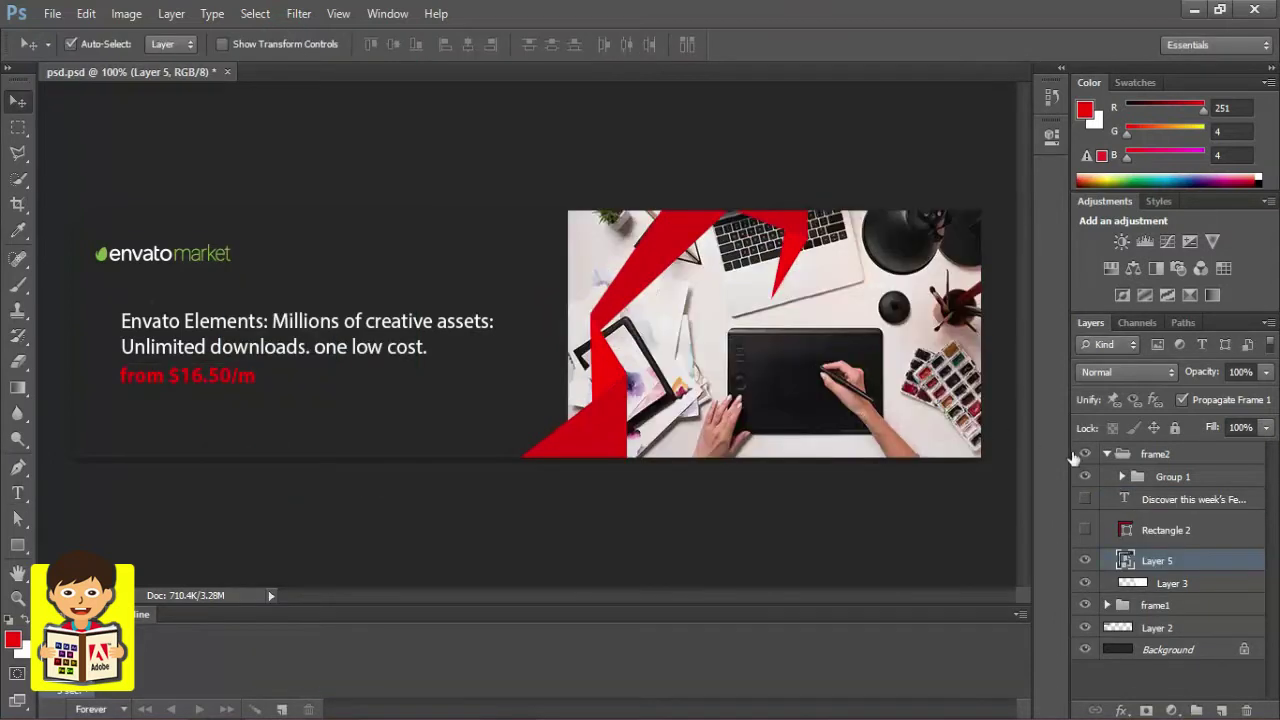
right_click(1168, 566)
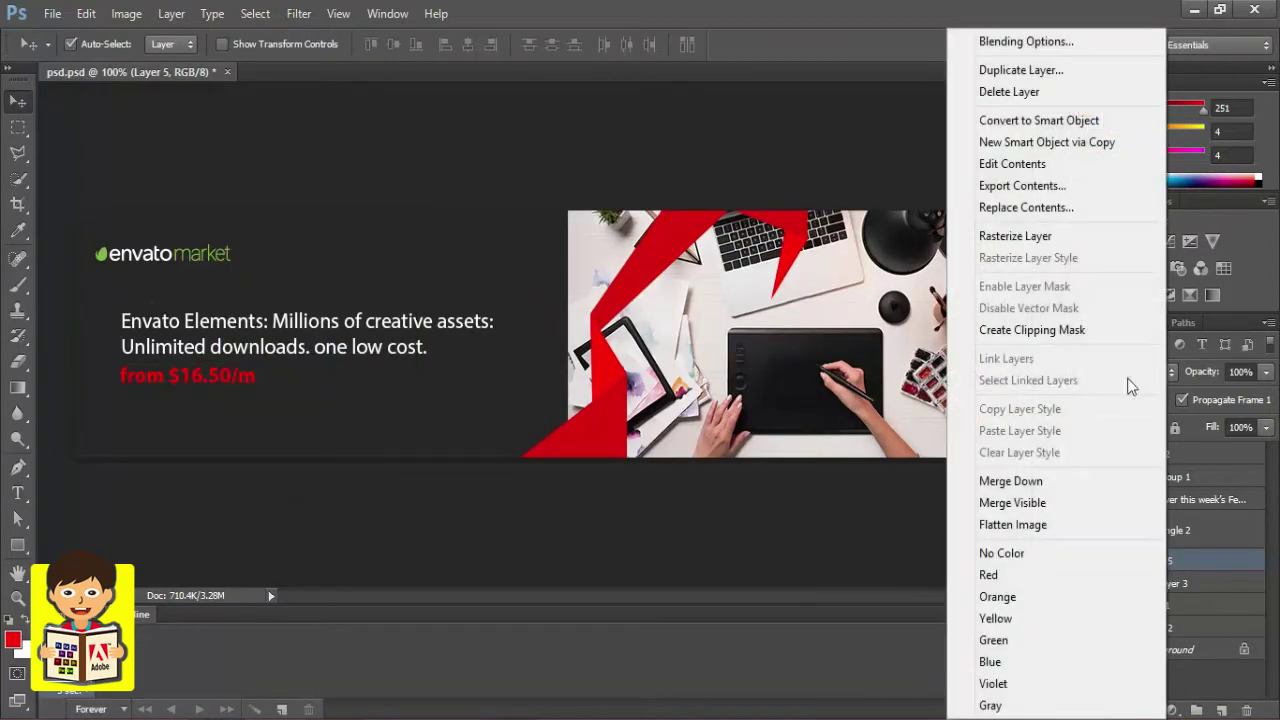
click(1092, 331)
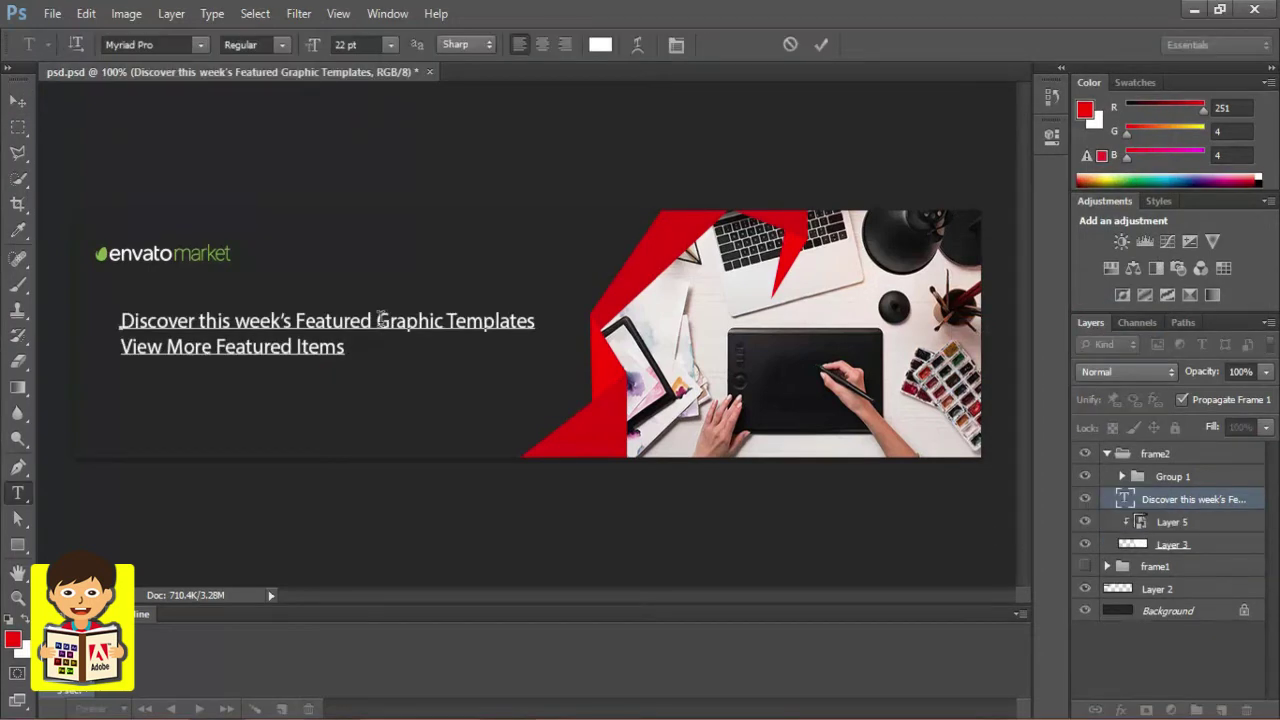
Step: Set the words "Graphic Templates" in frame2's headline to Bold
drag(377, 320, 535, 321)
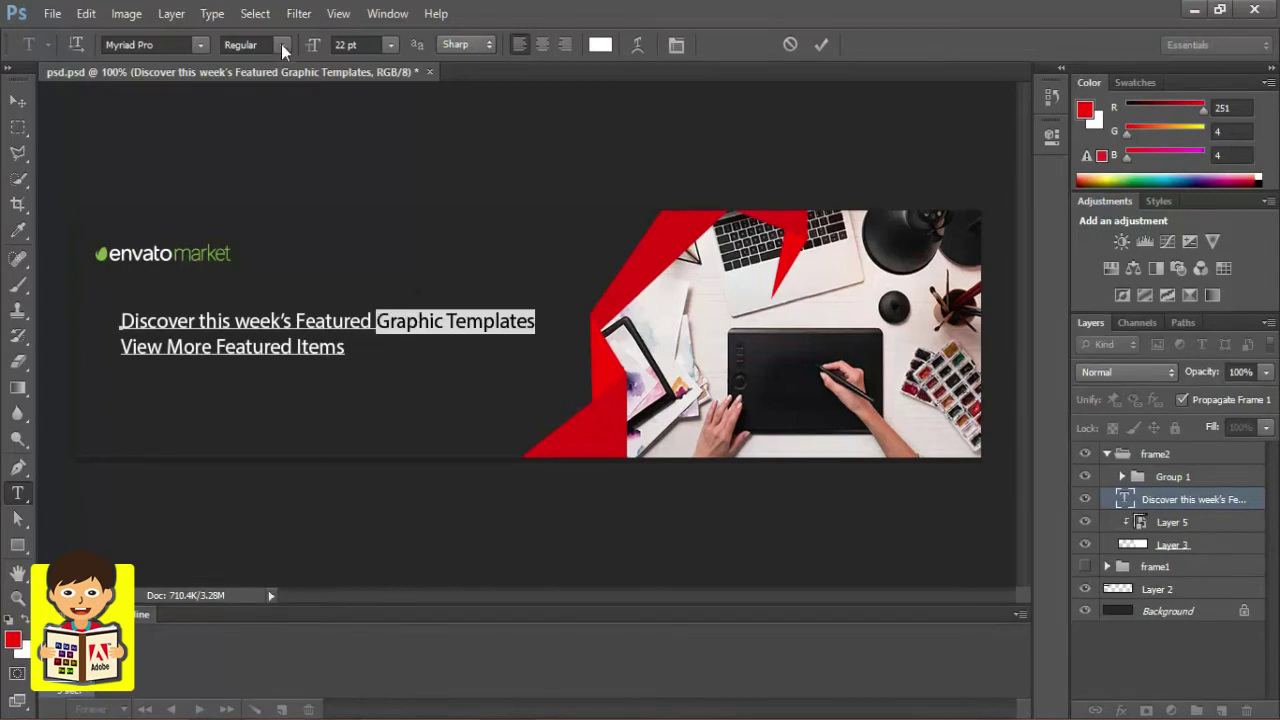
click(281, 44)
click(278, 484)
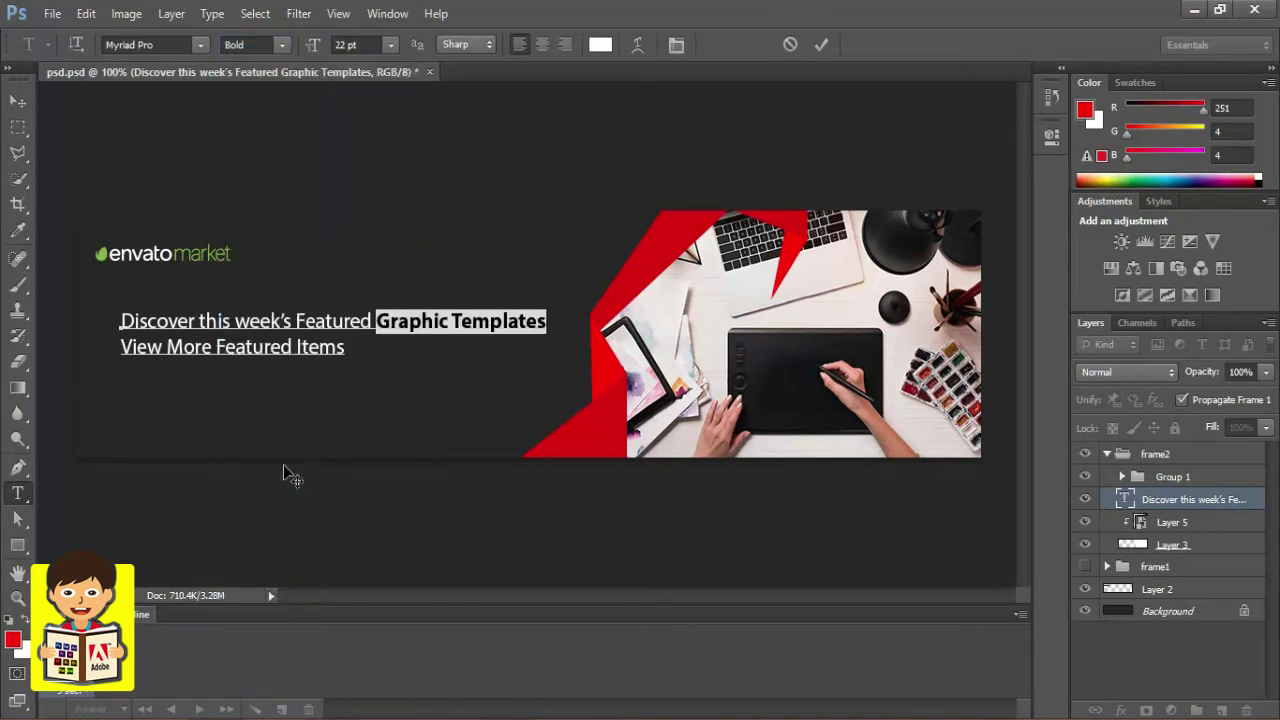